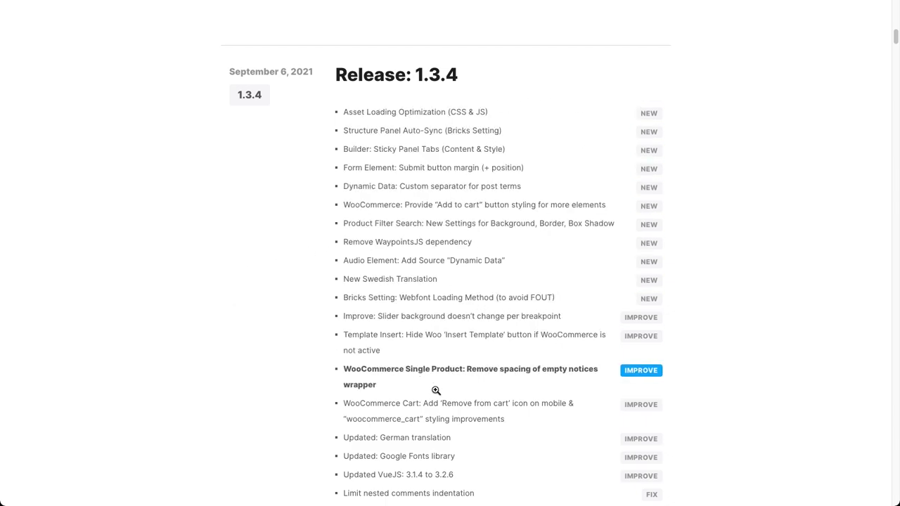
Scroll through the Performance tab to show the CSS and Webfont Loading Method options.
scroll(430, 383, "down", 4)
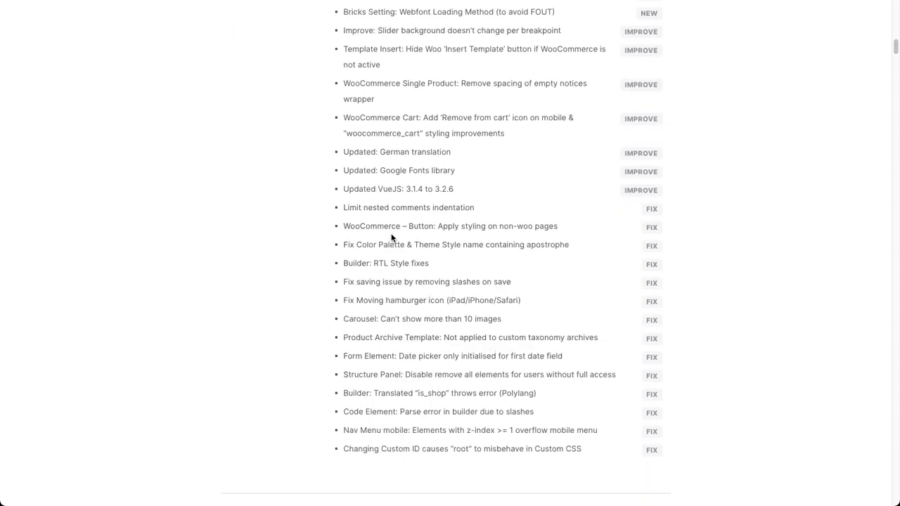
scroll(390, 195, "up", 5)
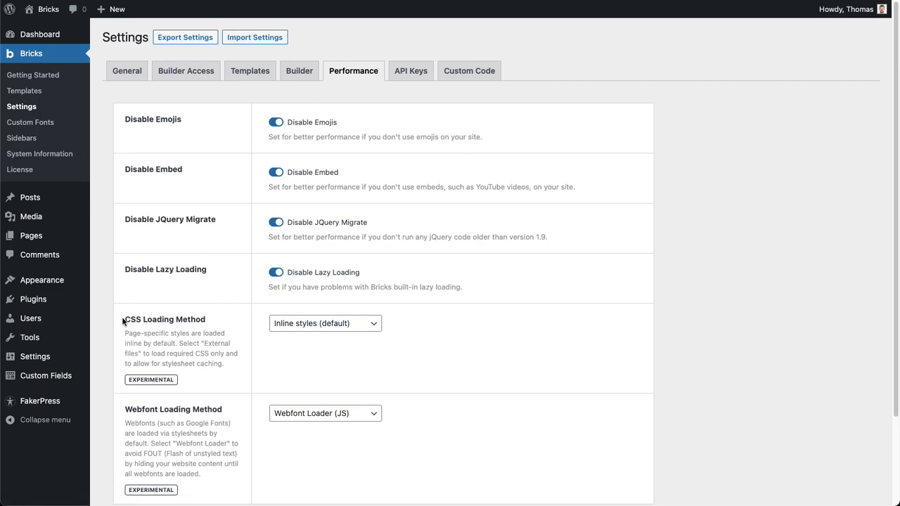
Point out CSS Loading Method, change it from Inline styles to External files, and scroll down to Save Settings.
left_click_drag(123, 322, 202, 320)
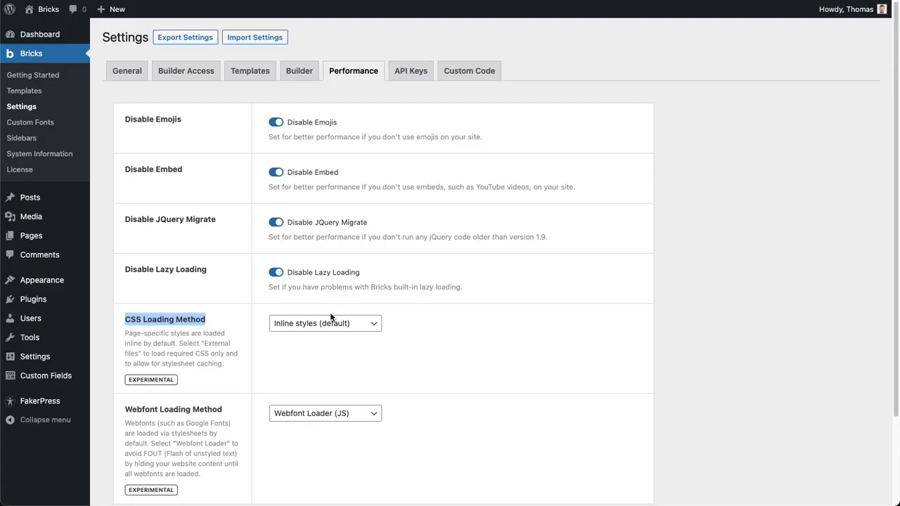
left_click(327, 324)
left_click(321, 338)
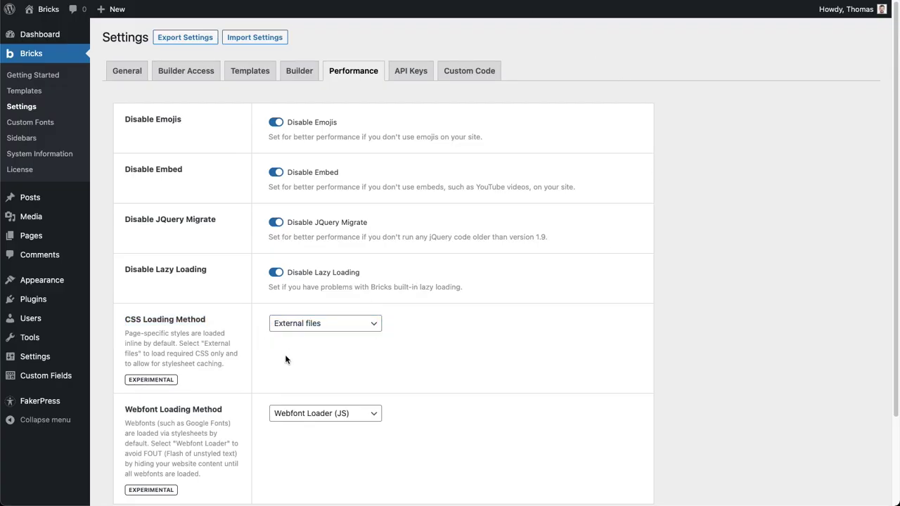
scroll(286, 366, "down", 3)
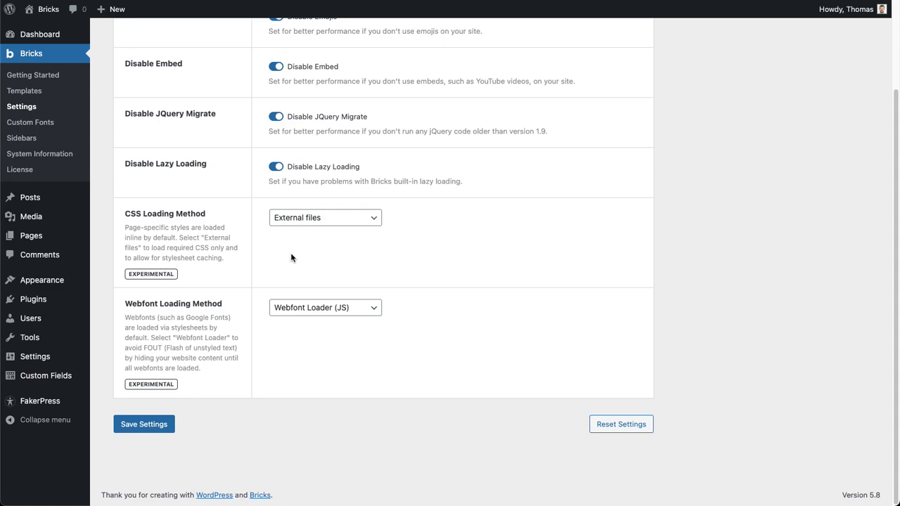
left_click(354, 256)
Save with External files kept as the CSS loading method, then regenerate the CSS files.
left_click(162, 415)
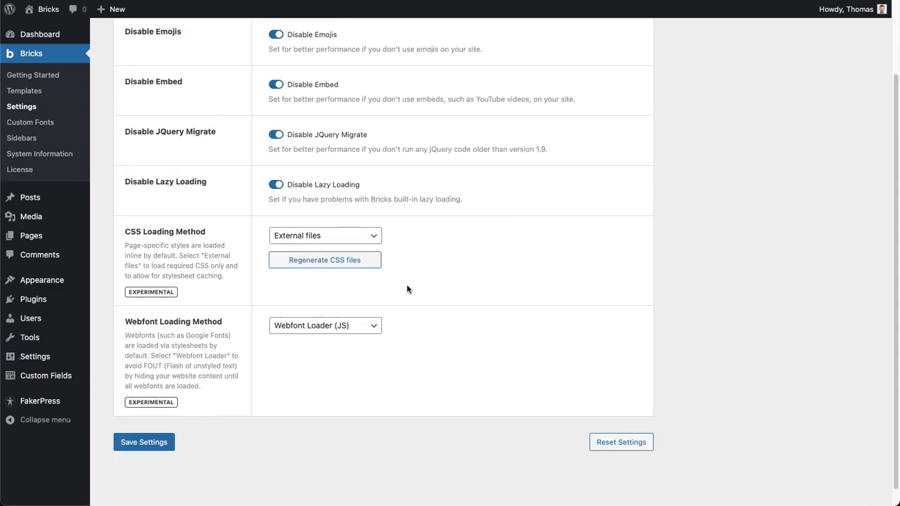
left_click(305, 239)
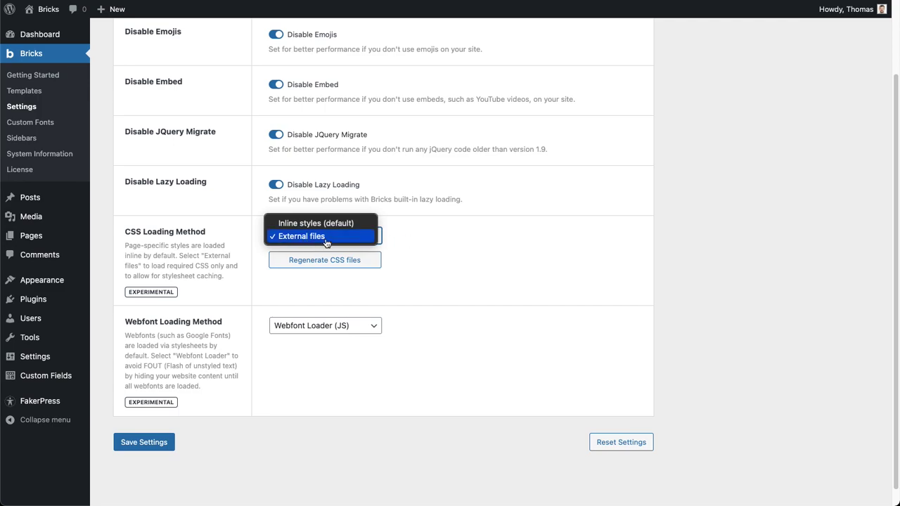
left_click(326, 239)
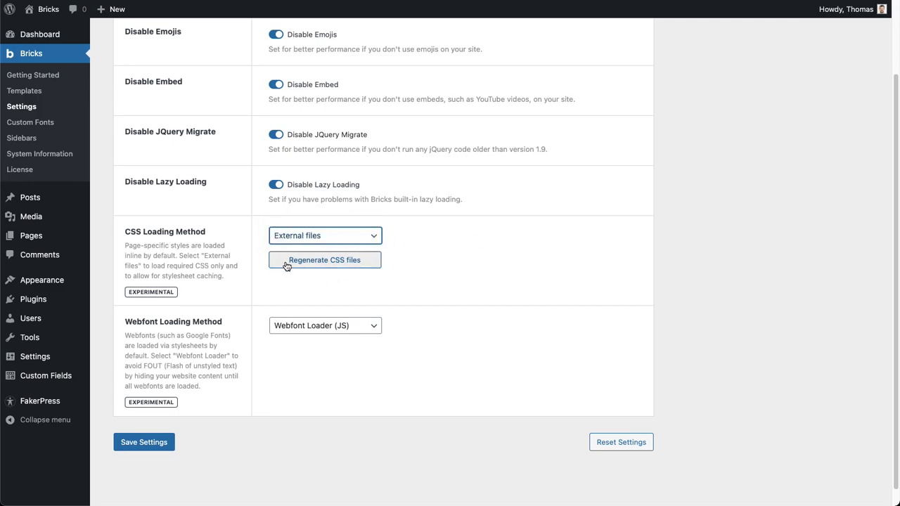
left_click(420, 258)
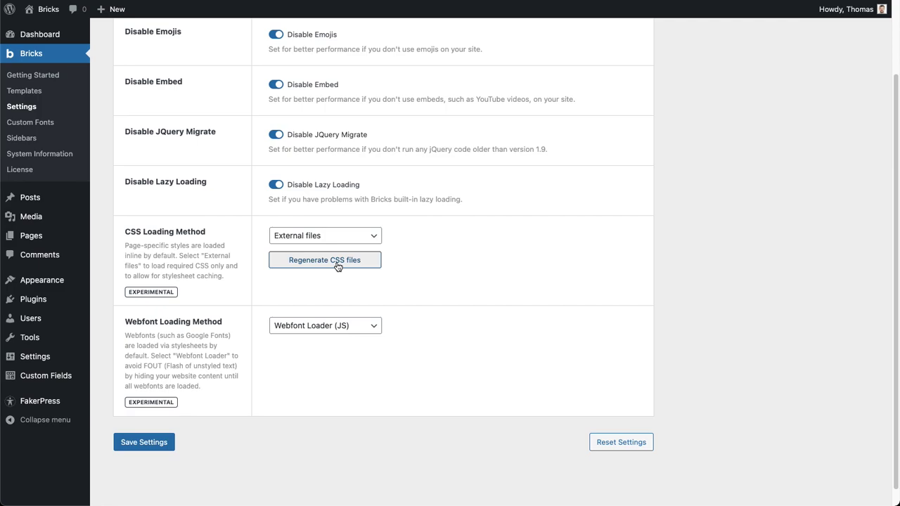
left_click(413, 235)
left_click(306, 260)
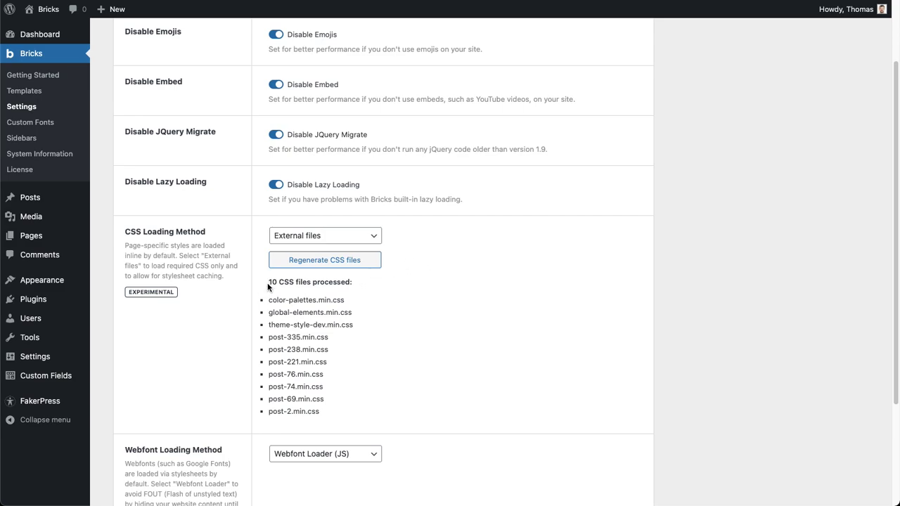
Highlight the 10 processed CSS files: color-palettes, theme-style-dev, post-335 and post-238.
left_click_drag(267, 281, 356, 287)
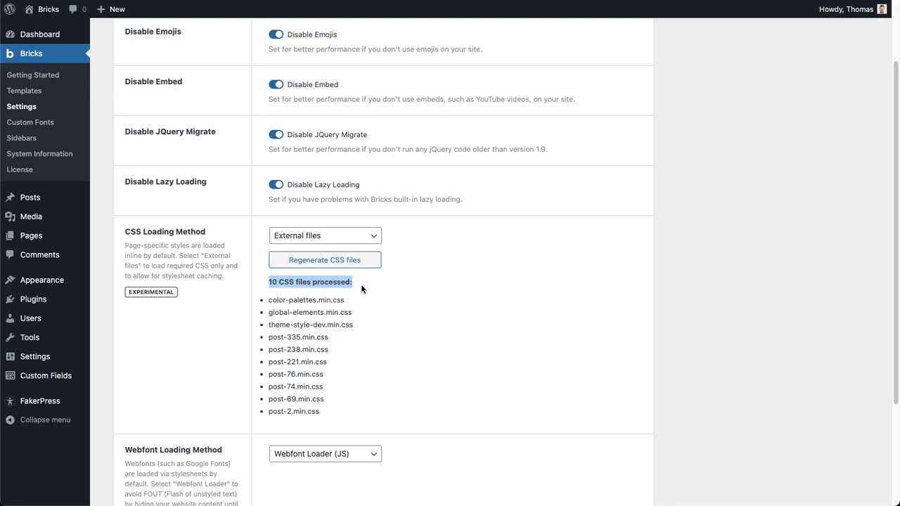
left_click(365, 288)
left_click_drag(272, 300, 340, 313)
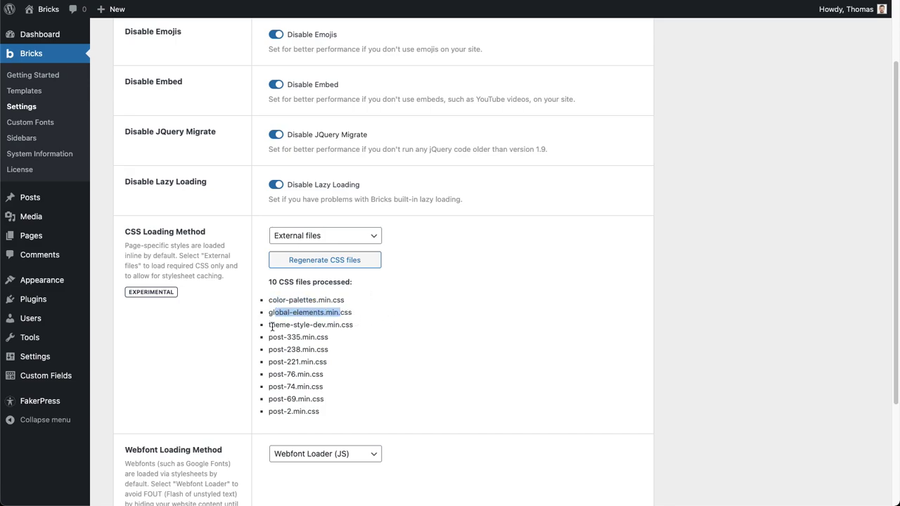
mouse_move(271, 326)
left_mouse_down()
mouse_move(349, 325)
mouse_move(267, 327)
left_mouse_up()
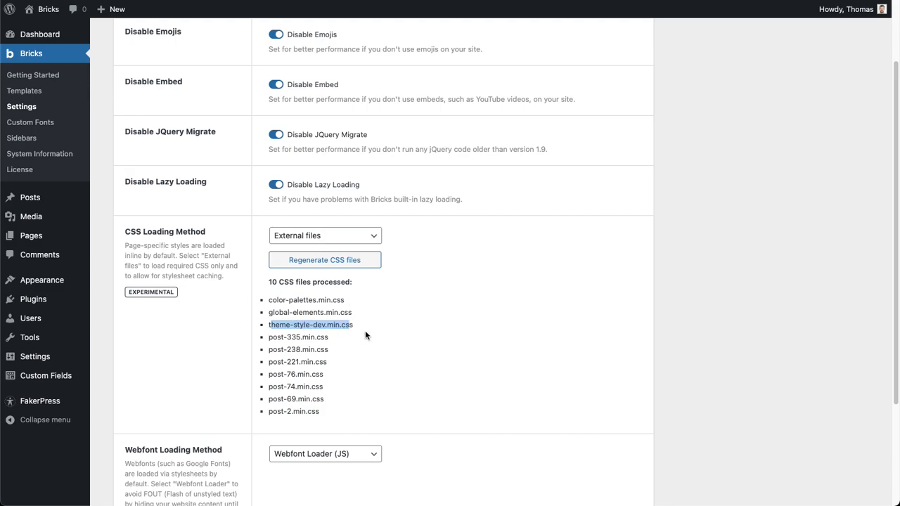
left_click_drag(270, 337, 328, 412)
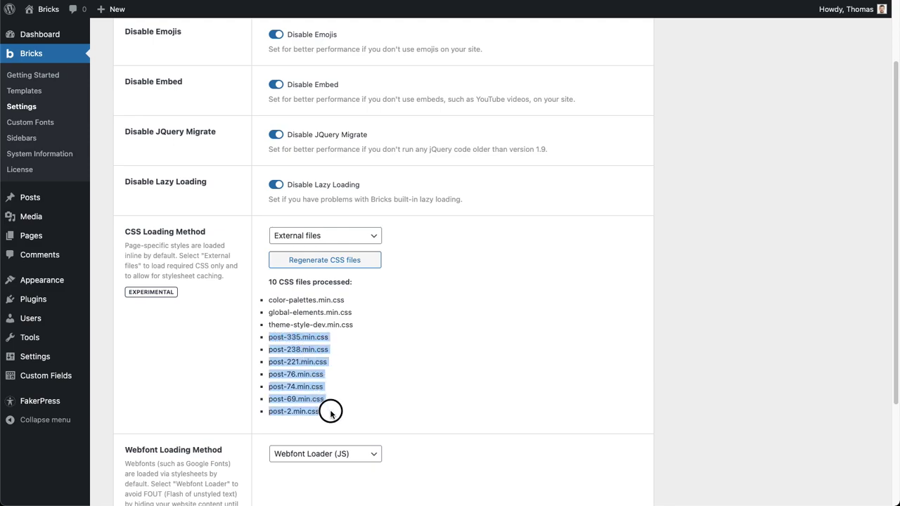
left_click(302, 338)
left_click(289, 337)
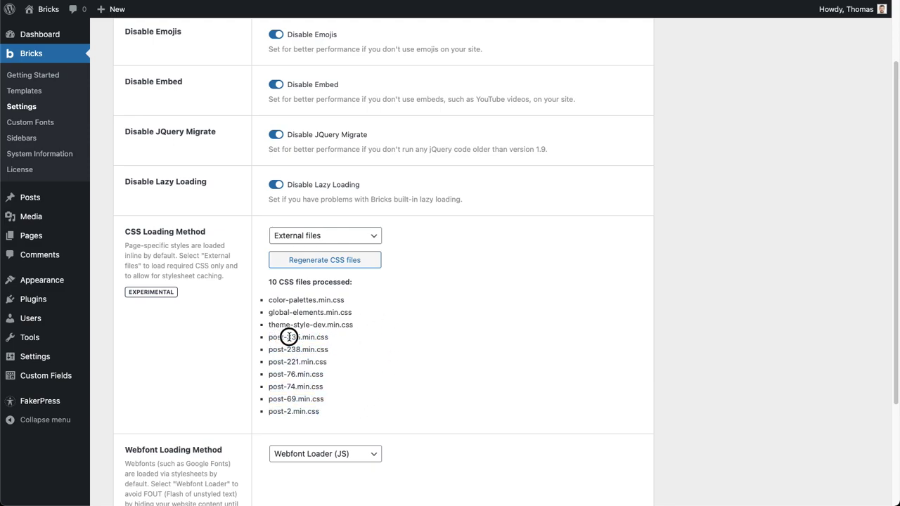
double_click(289, 336)
mouse_move(293, 349)
left_mouse_down()
mouse_move(268, 350)
mouse_move(287, 349)
left_mouse_up()
left_click(383, 337)
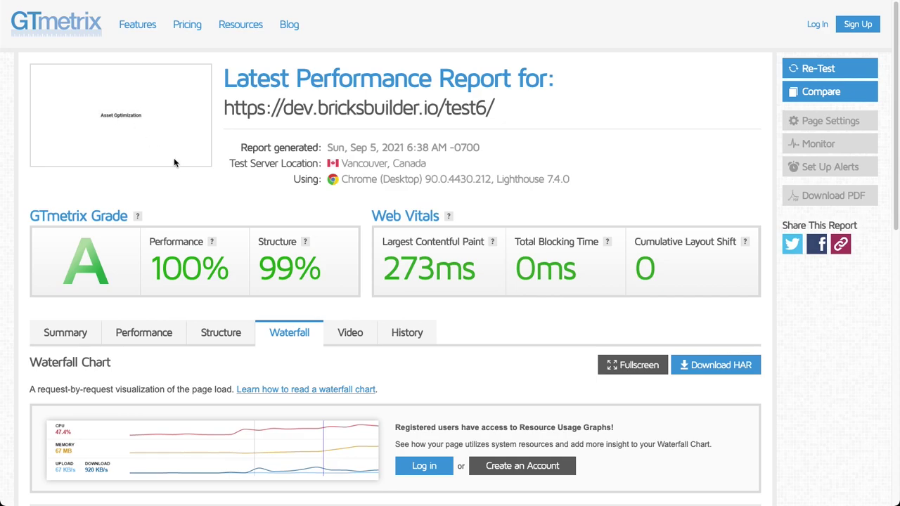
Scroll through the GTmetrix waterfall of 8 requests loading in 274ms, then back to the top.
scroll(140, 141, "down", 2)
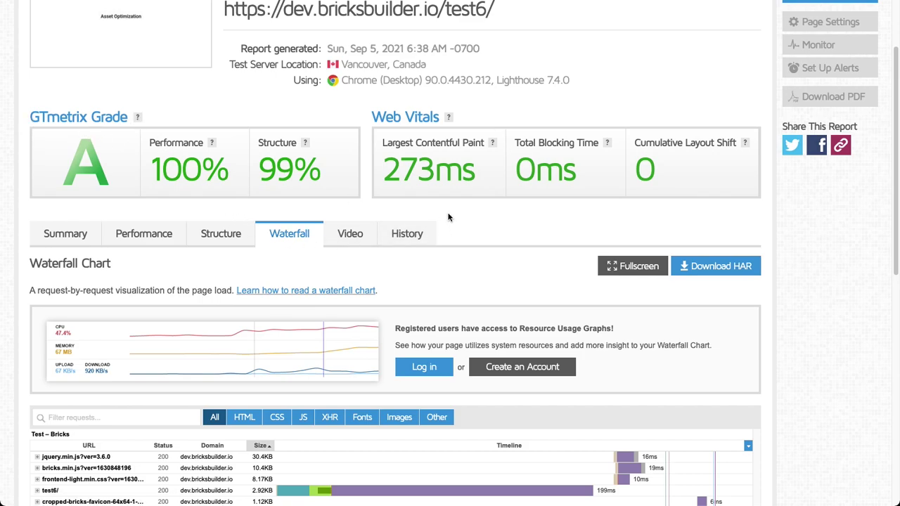
scroll(448, 218, "down", 1)
scroll(448, 217, "down", 1)
scroll(428, 165, "down", 1)
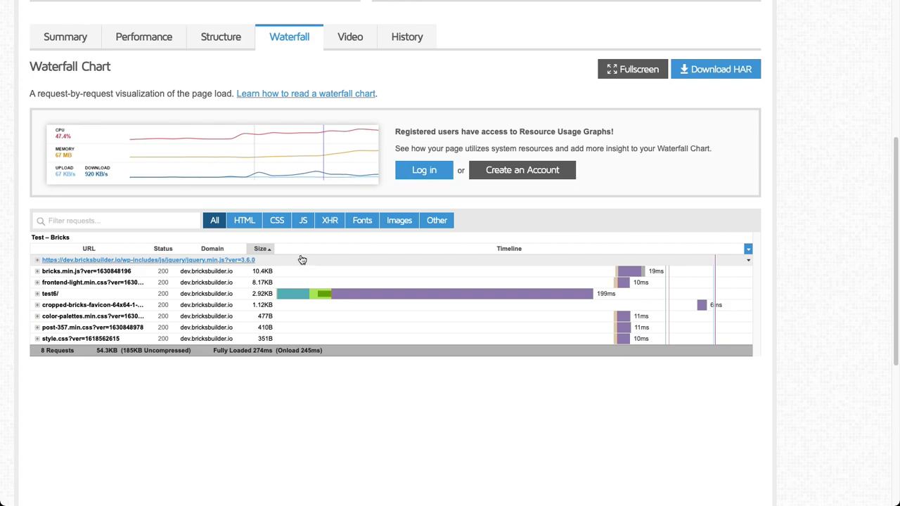
mouse_move(266, 261)
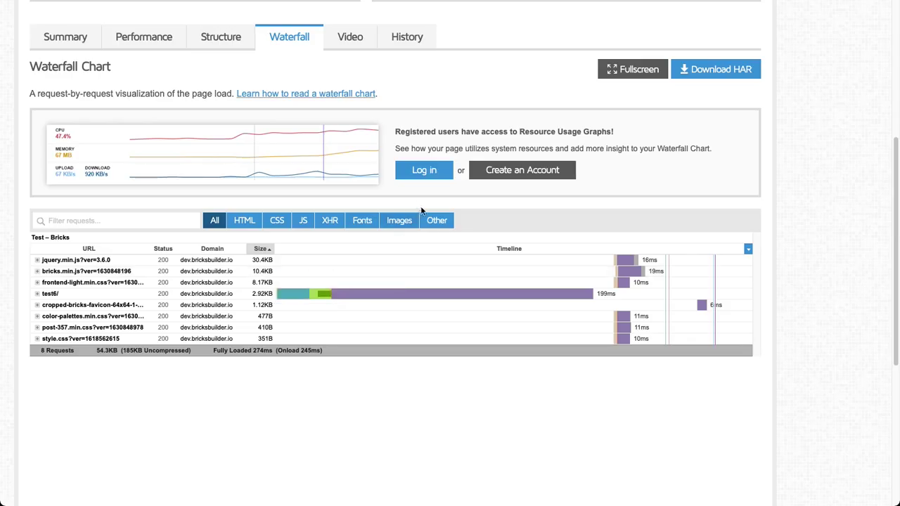
scroll(426, 176, "up", 5)
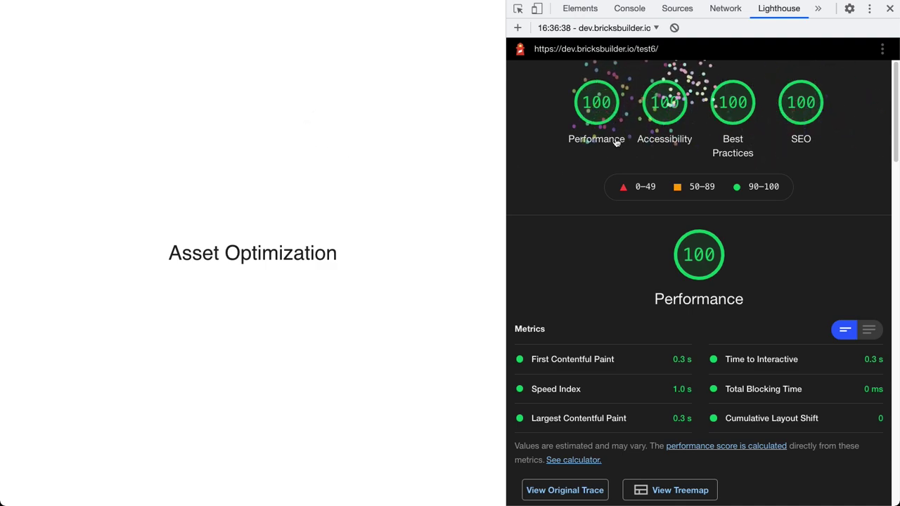
Highlight the Asset Optimization title text, then clear the selection.
left_click_drag(169, 246, 354, 257)
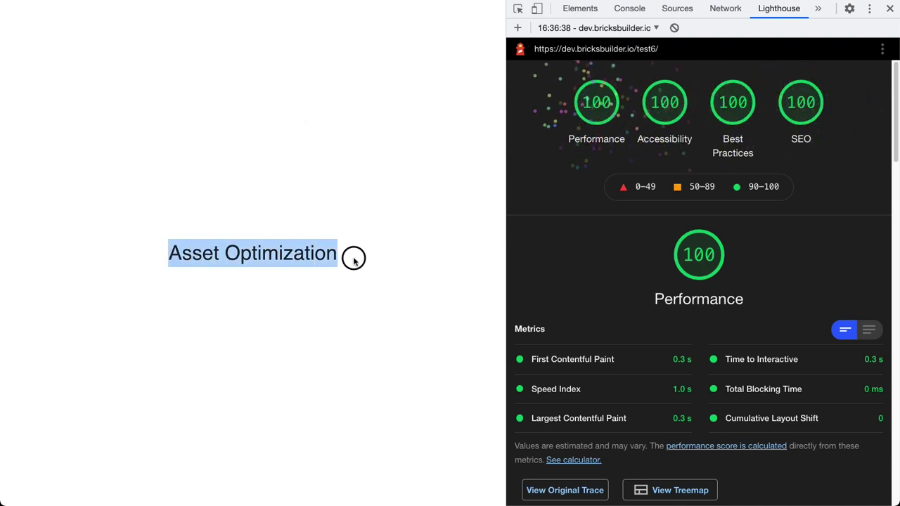
left_click(386, 241)
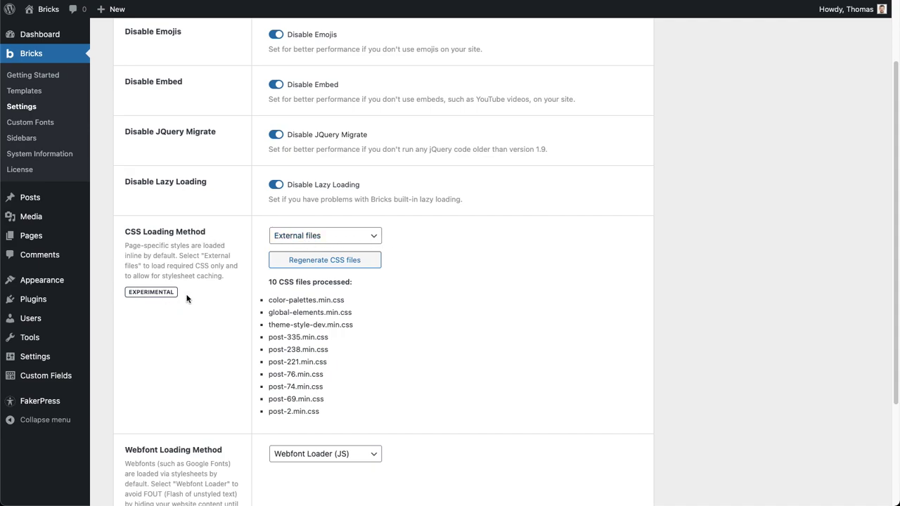
left_click(306, 237)
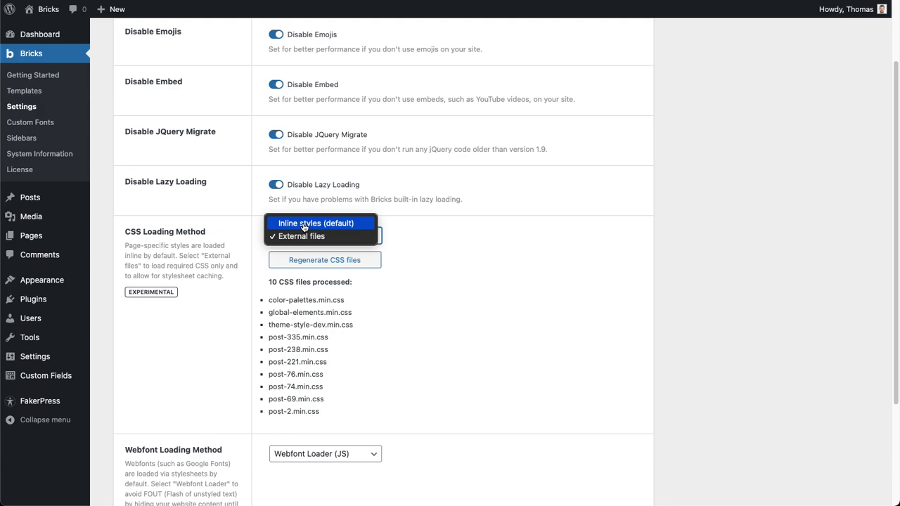
left_click(223, 236)
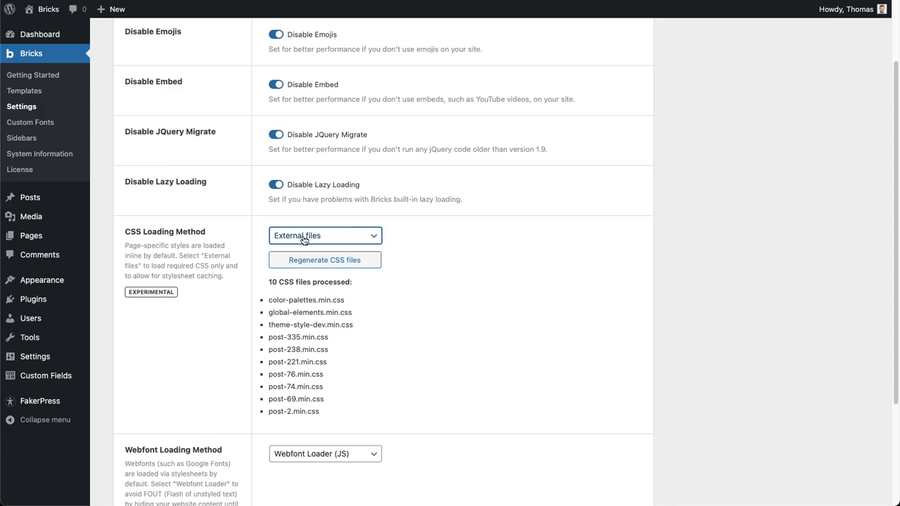
left_click(219, 287)
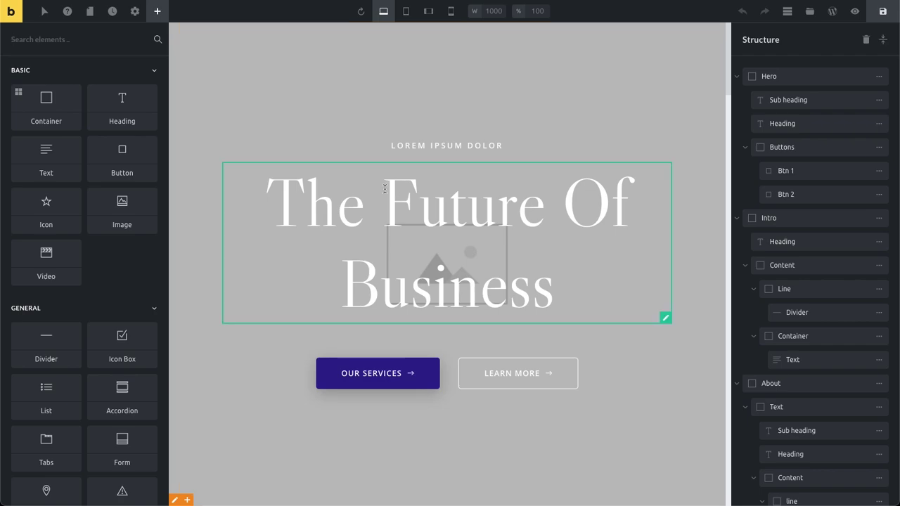
Scroll the Structure panel and select the Built With Trust icon box element.
scroll(248, 155, "down", 10)
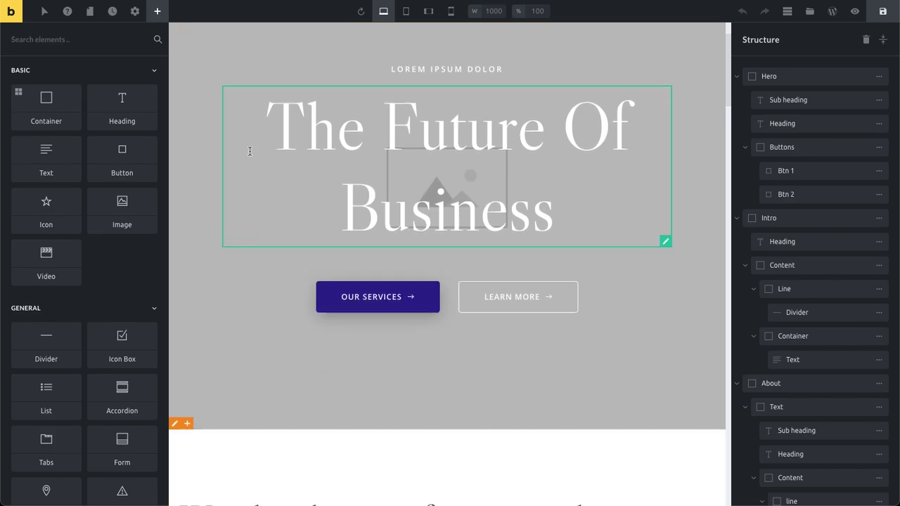
scroll(334, 217, "up", 10)
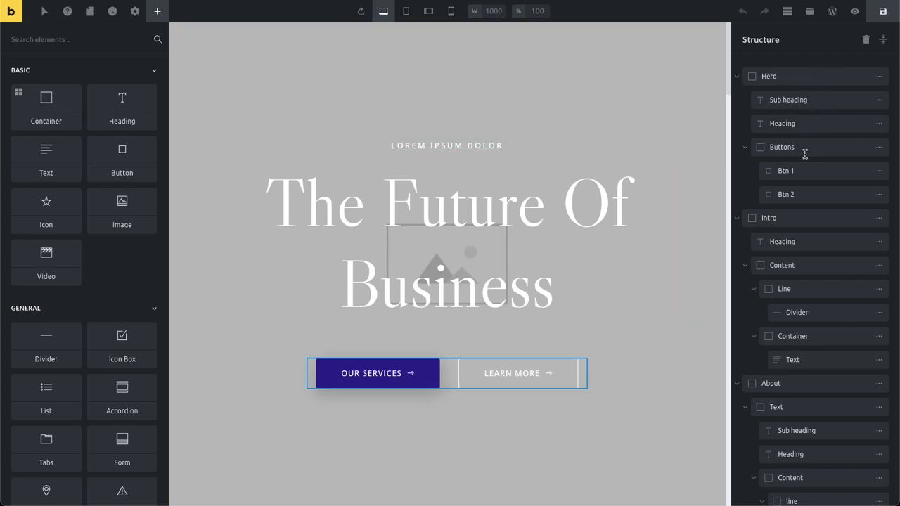
scroll(801, 155, "down", 1)
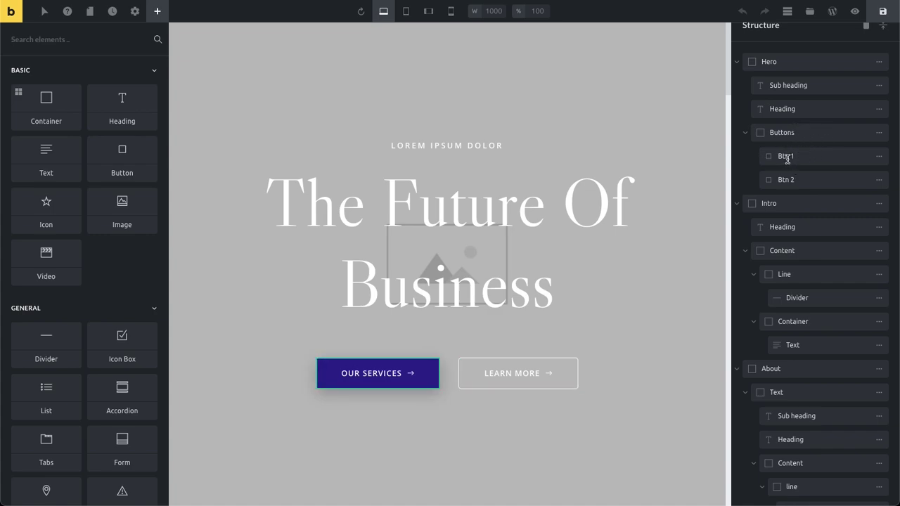
scroll(793, 169, "down", 5)
scroll(788, 159, "down", 8)
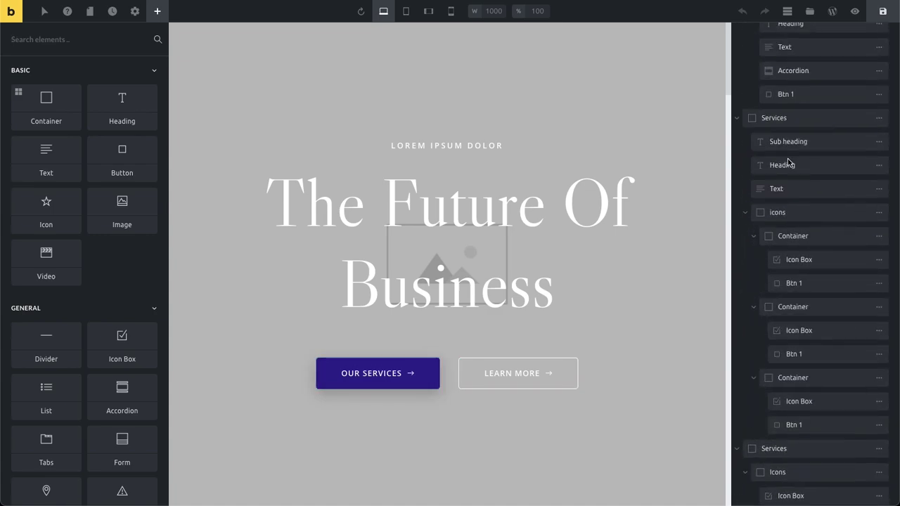
scroll(788, 154, "up", 12)
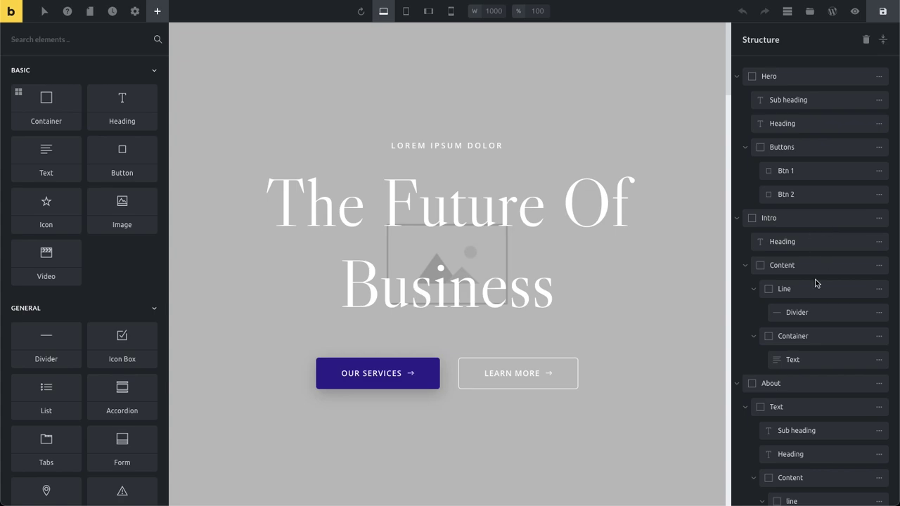
scroll(795, 260, "down", 1)
scroll(795, 260, "down", 10)
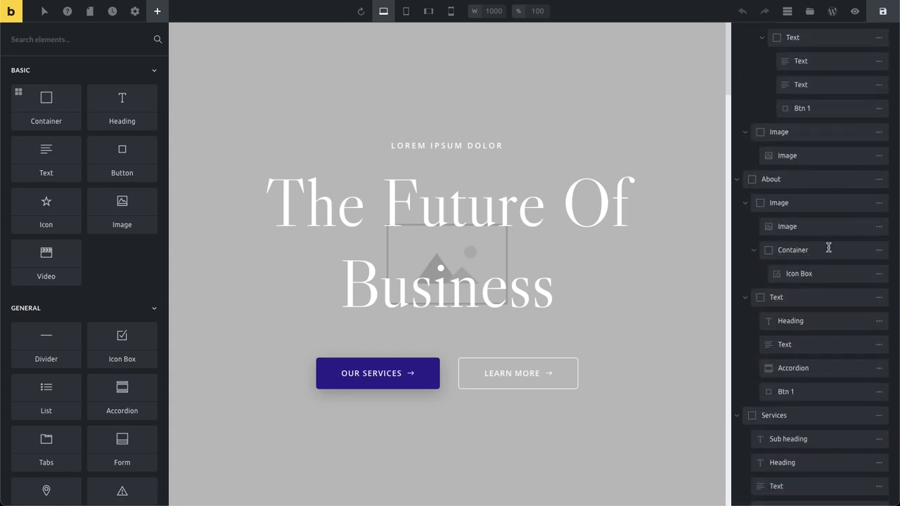
left_click(839, 273)
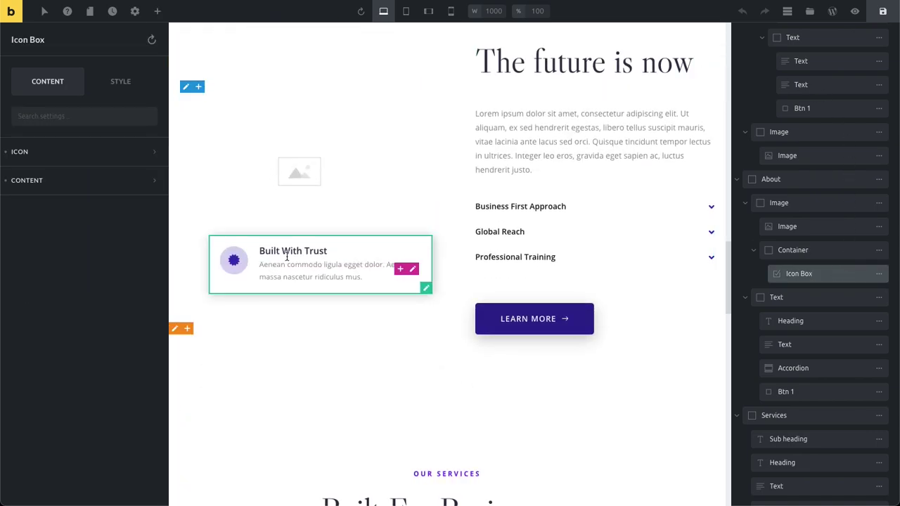
left_click(813, 274)
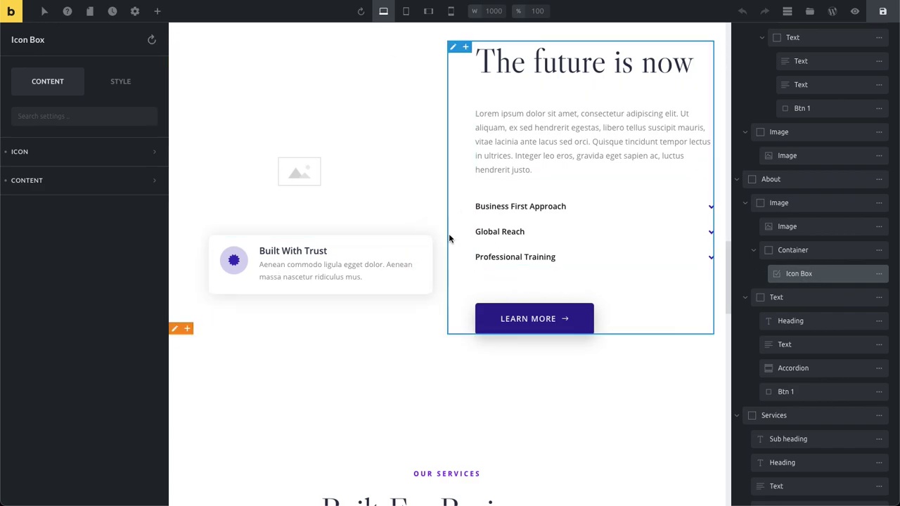
Scroll back to the hero and select the H1 heading 'The Future Of Business'.
scroll(396, 357, "down", 3)
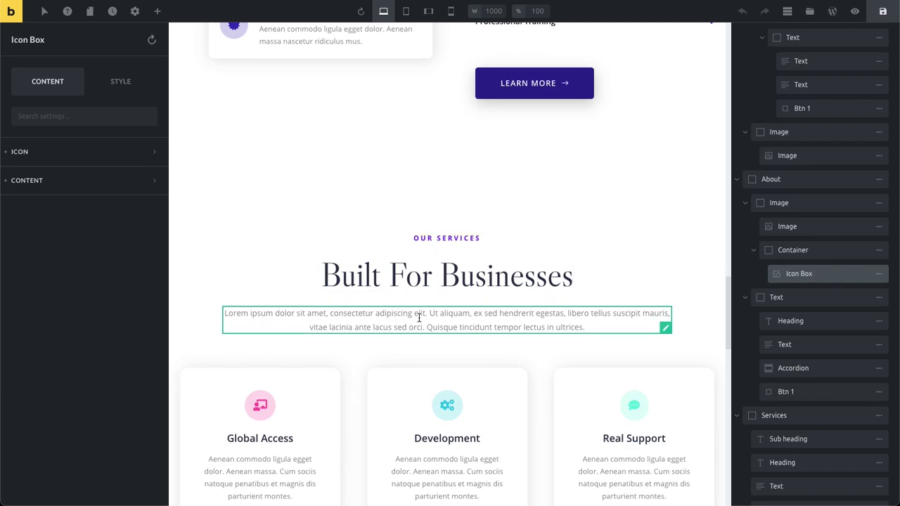
scroll(418, 316, "up", 10)
scroll(432, 152, "up", 10)
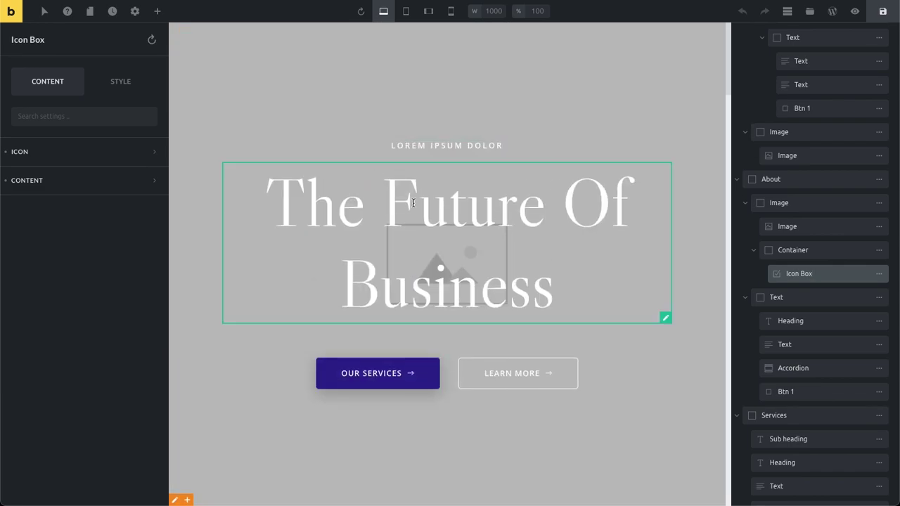
left_click(413, 202)
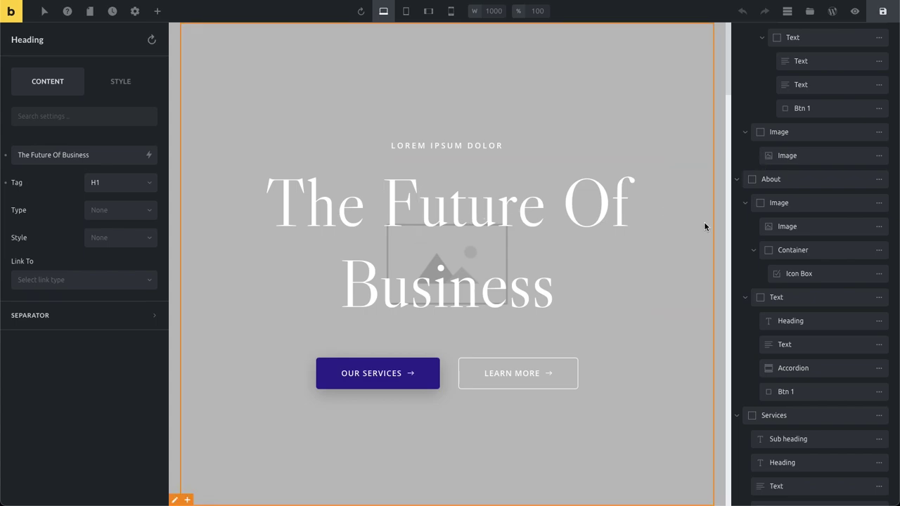
scroll(782, 238, "up", 5)
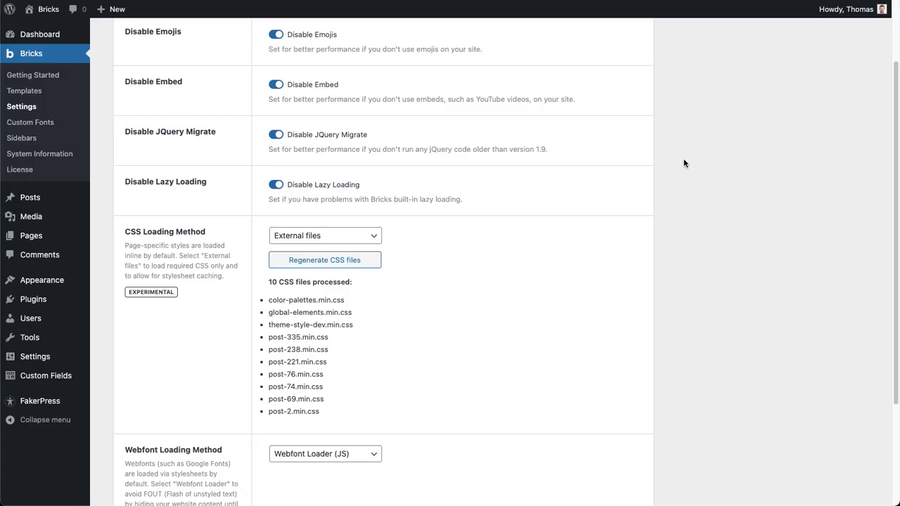
Turn on the Builder tab's Structure Panel Auto-Sync toggle, save, and switch back to the builder.
scroll(680, 166, "up", 2)
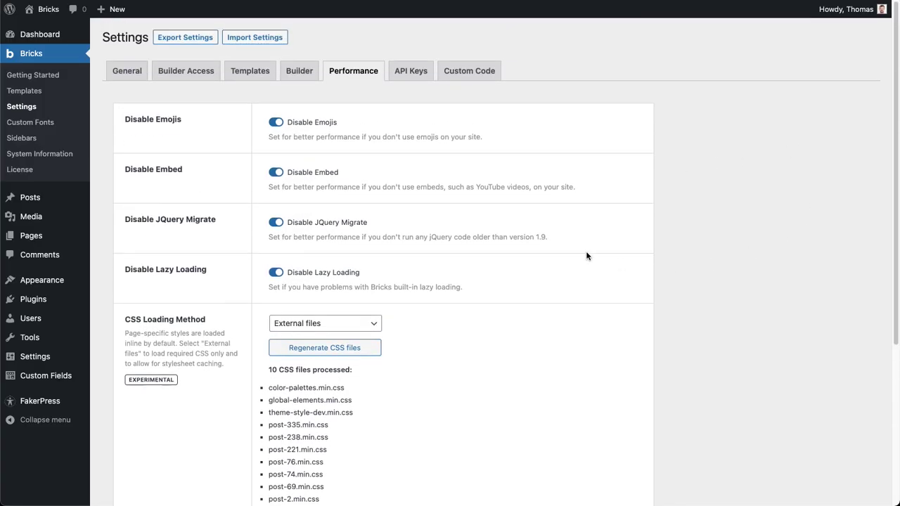
left_click(736, 94)
left_click(305, 74)
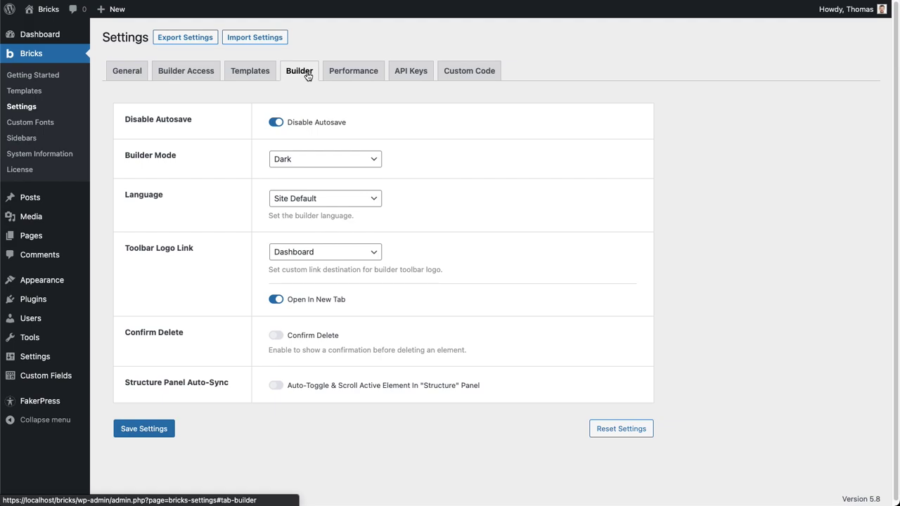
left_click(276, 386)
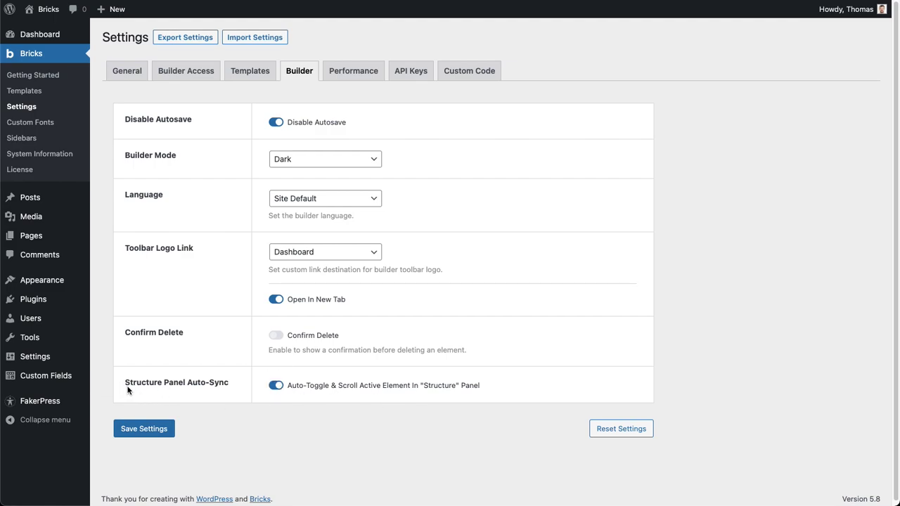
left_click(138, 430)
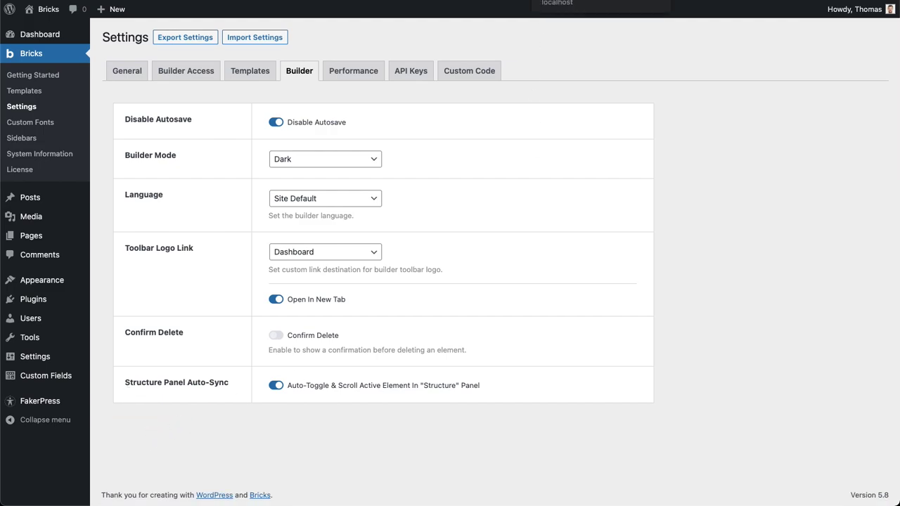
left_click(563, 2)
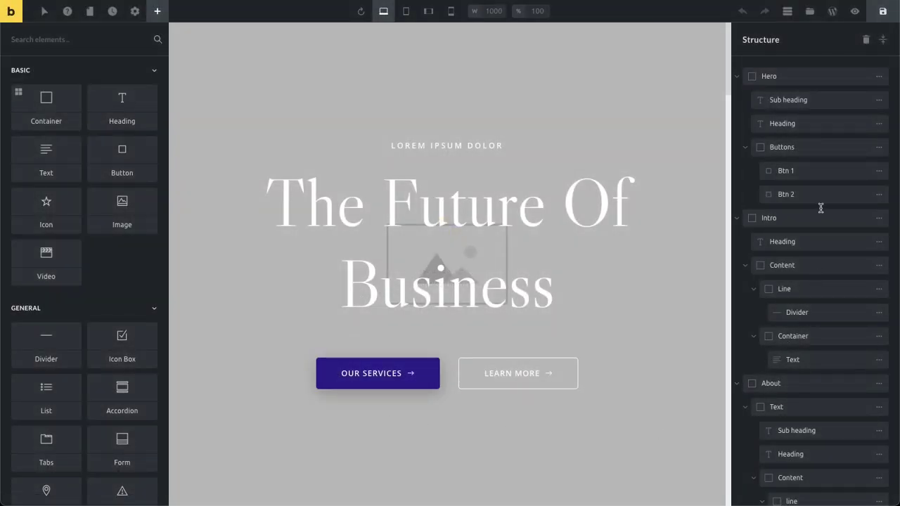
Scroll to Built For Businesses and select the Development icon box, letting the Structure panel auto-scroll.
scroll(497, 246, "down", 15)
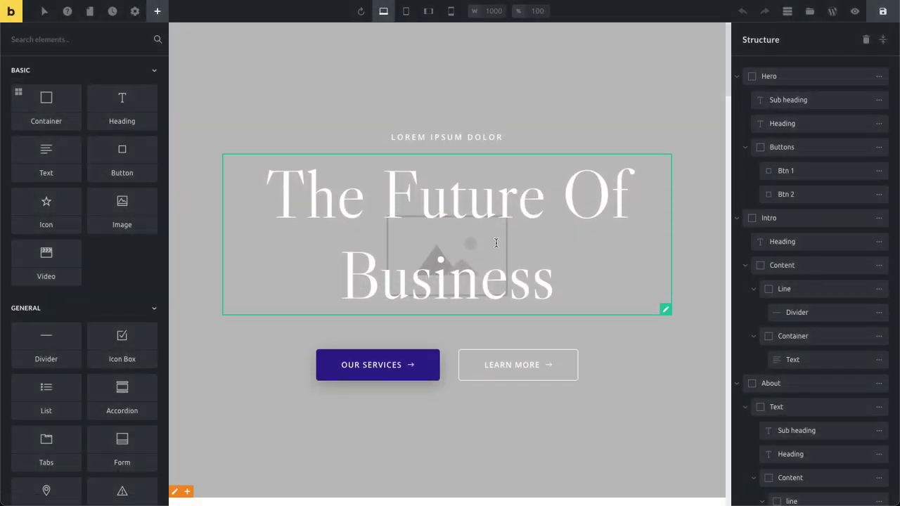
scroll(497, 245, "down", 10)
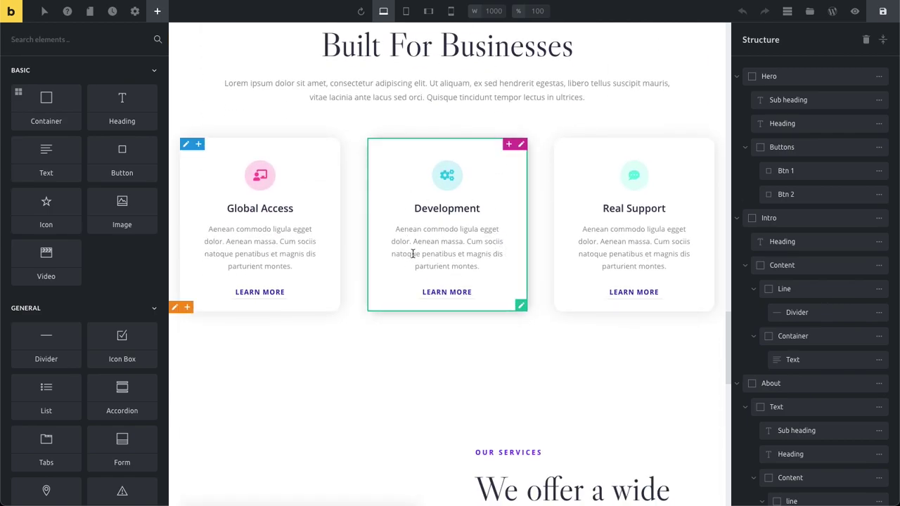
left_click(431, 240)
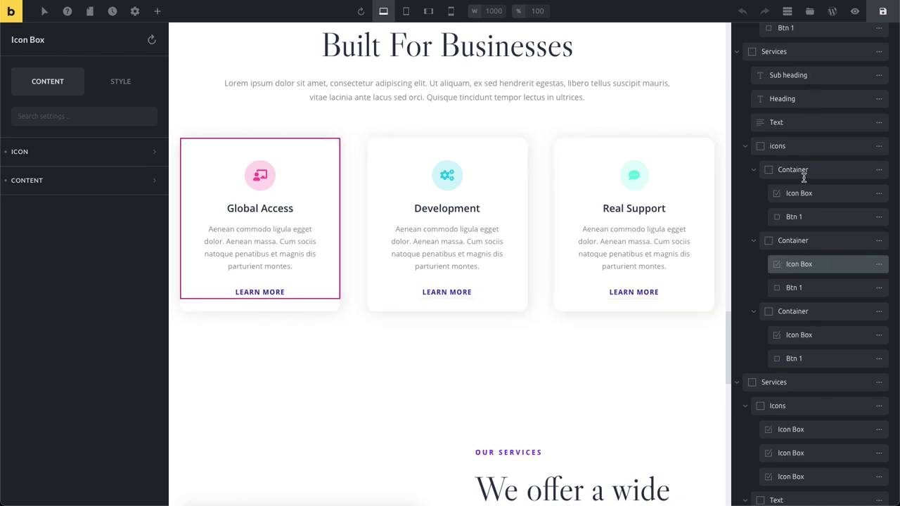
scroll(544, 230, "up", 5)
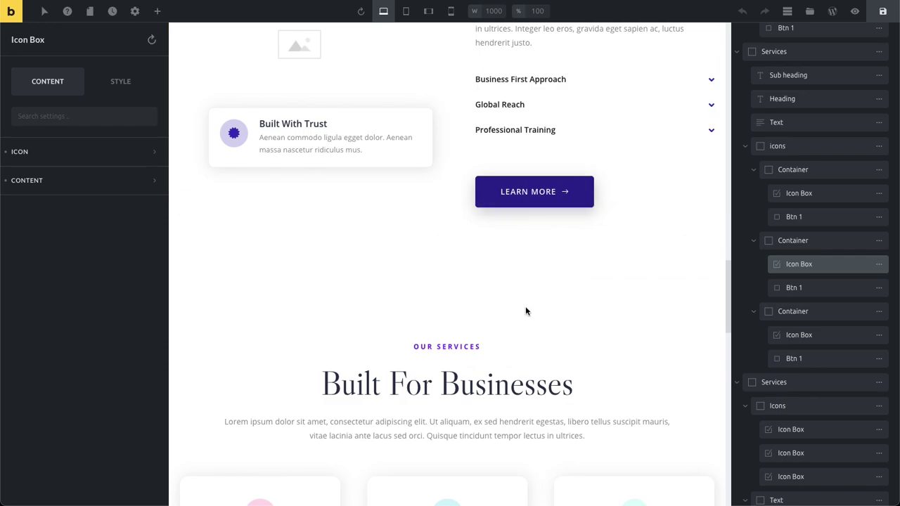
scroll(813, 177, "up", 10)
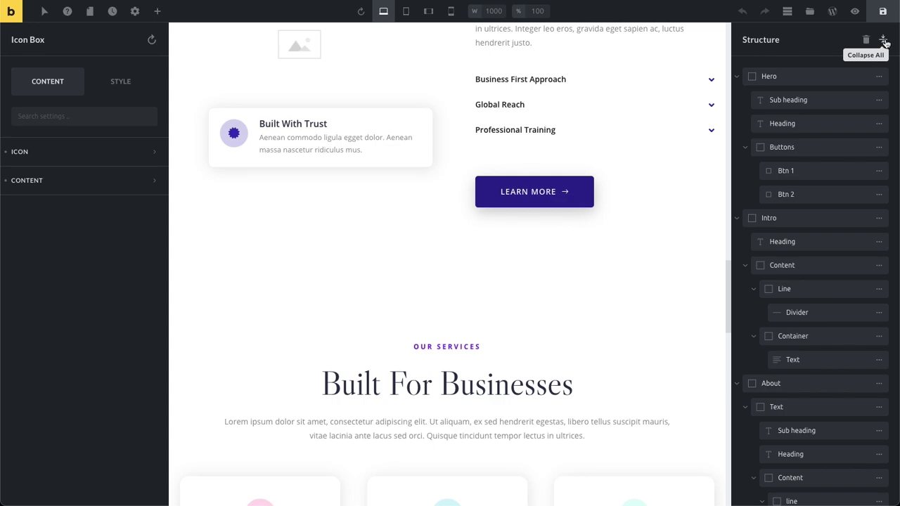
Collapse the element tree, select the Built For Businesses heading, then open the Services paragraph.
left_click(884, 41)
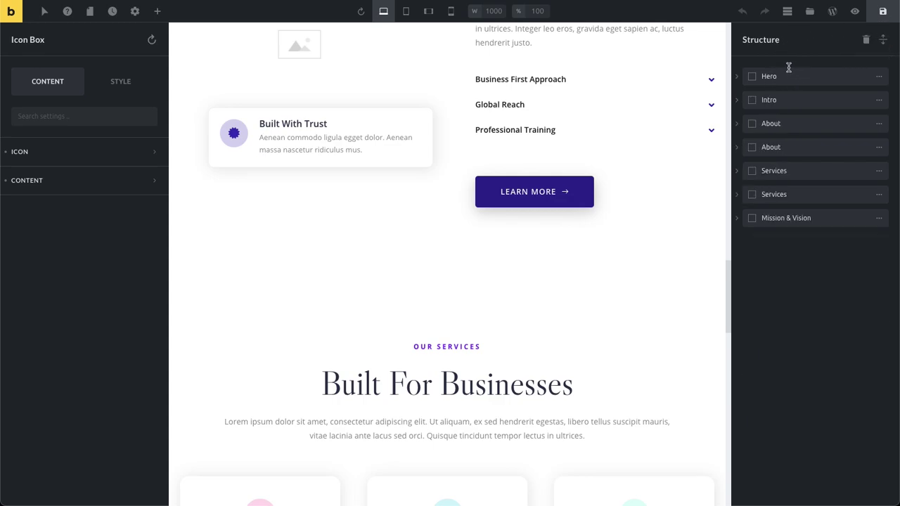
scroll(455, 308, "up", 5)
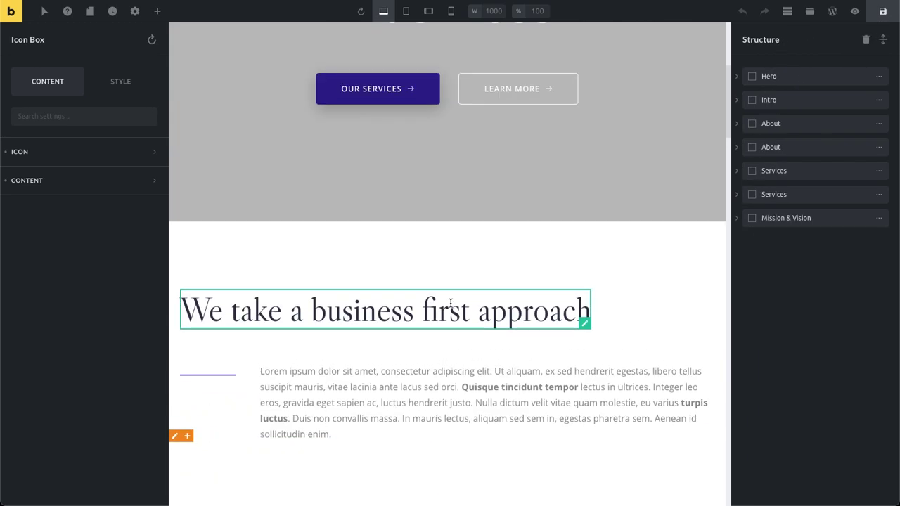
scroll(447, 308, "down", 3)
scroll(447, 307, "down", 15)
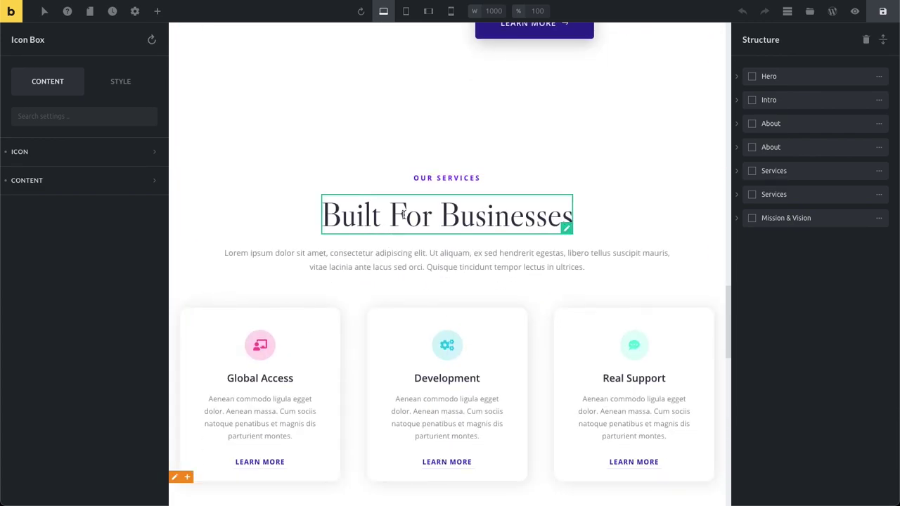
left_click(403, 215)
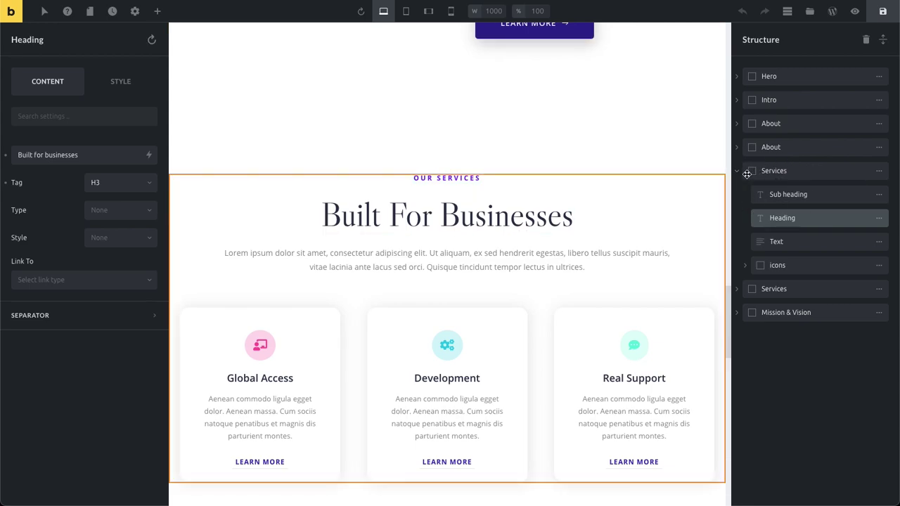
scroll(529, 299, "down", 8)
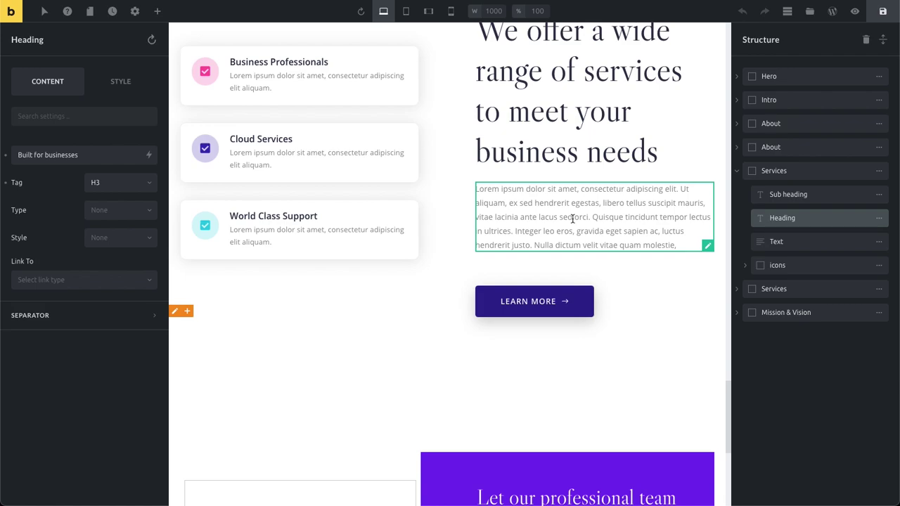
left_click(572, 218)
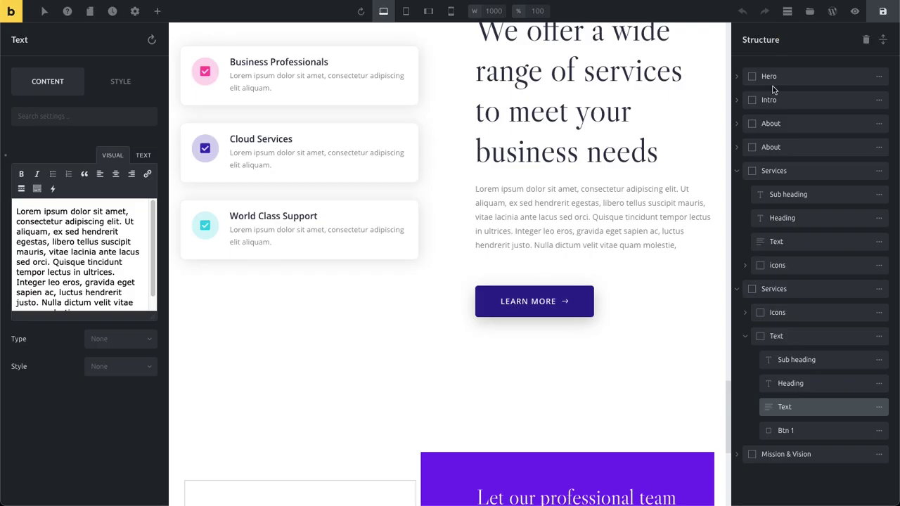
Expand every element in the structure tree and show the paragraph's Style > Layout settings.
left_click(883, 41)
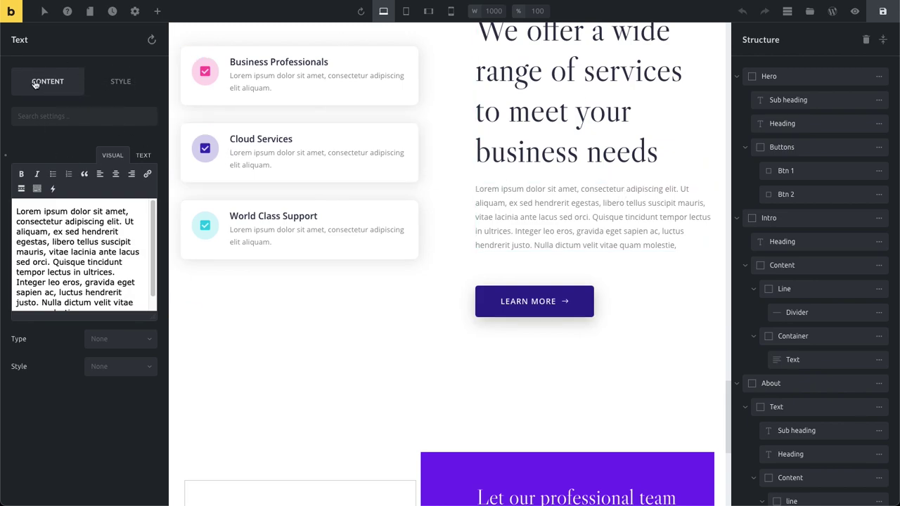
left_click(120, 83)
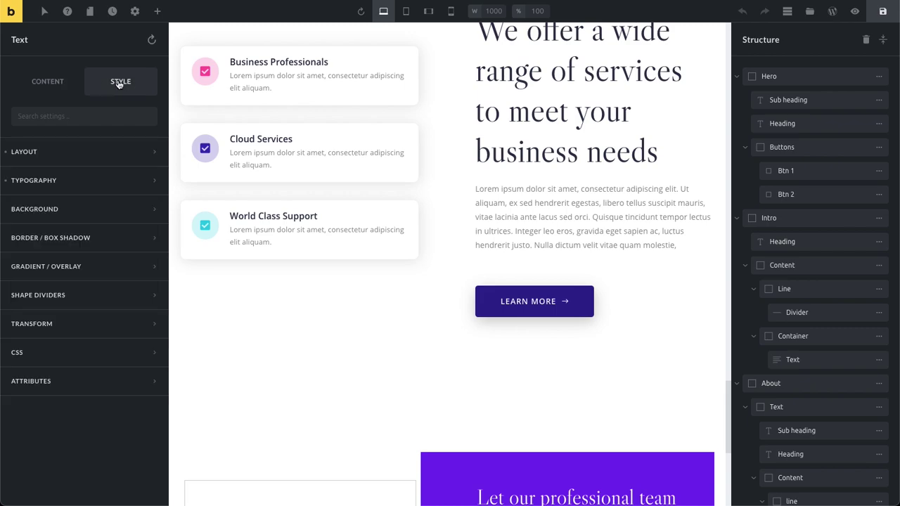
left_click(63, 153)
Scroll through the paragraph's layout options under the sticky tabs, then return to its Content settings.
scroll(88, 190, "down", 2)
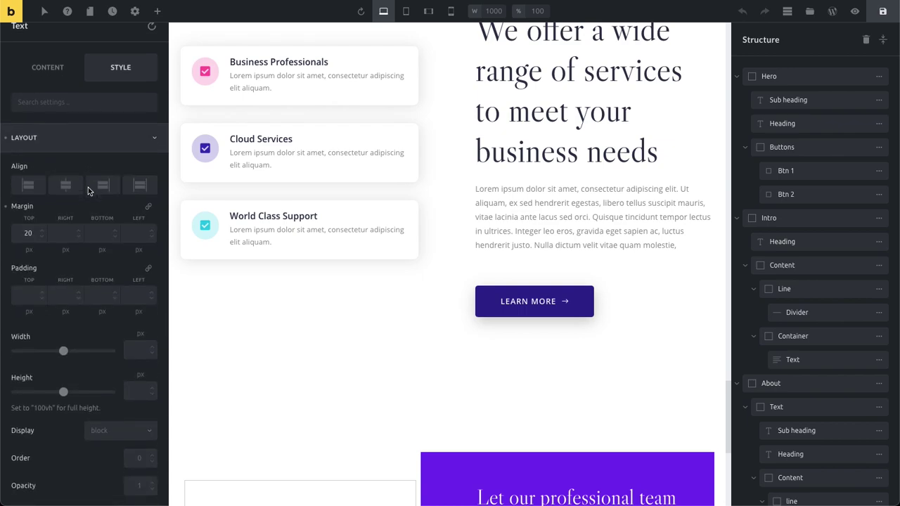
scroll(88, 188, "down", 15)
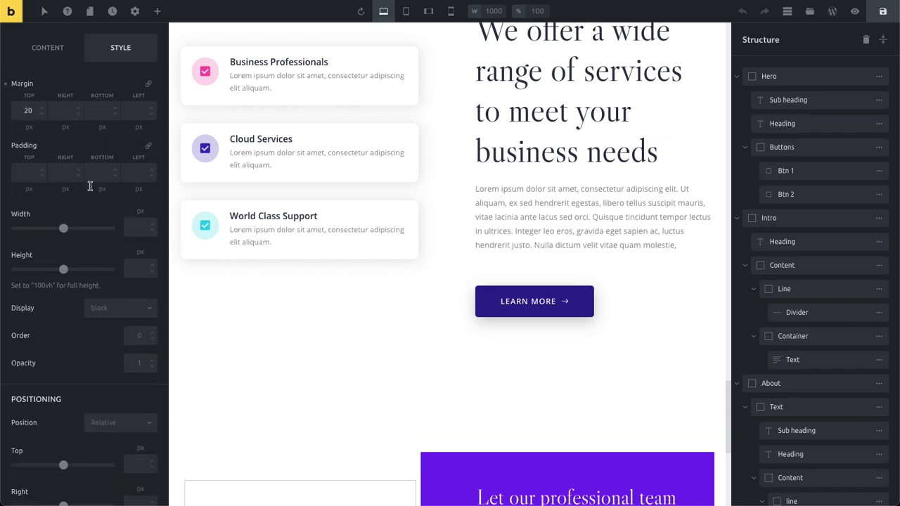
scroll(90, 188, "down", 3)
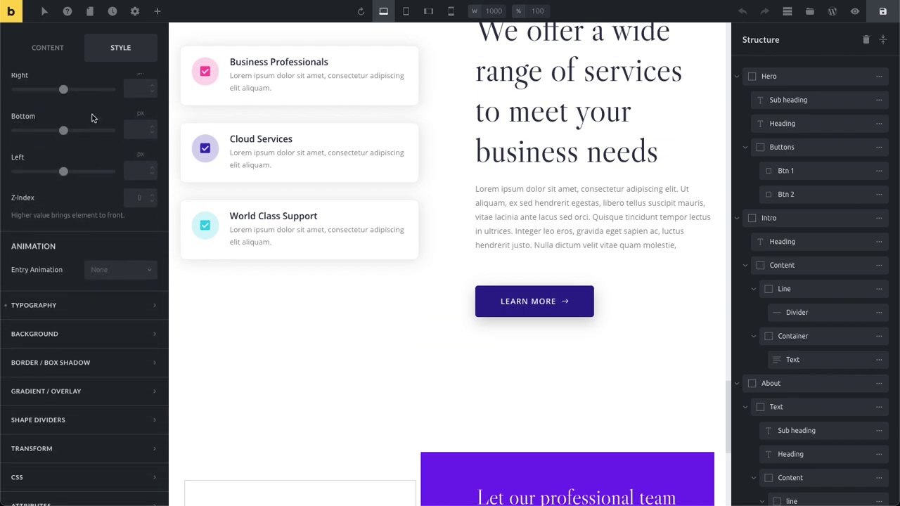
scroll(75, 123, "up", 15)
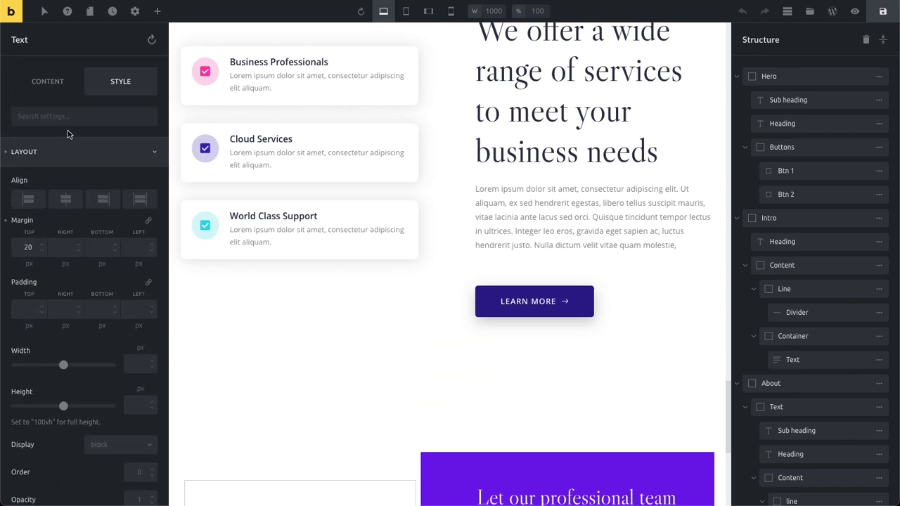
scroll(67, 135, "down", 1)
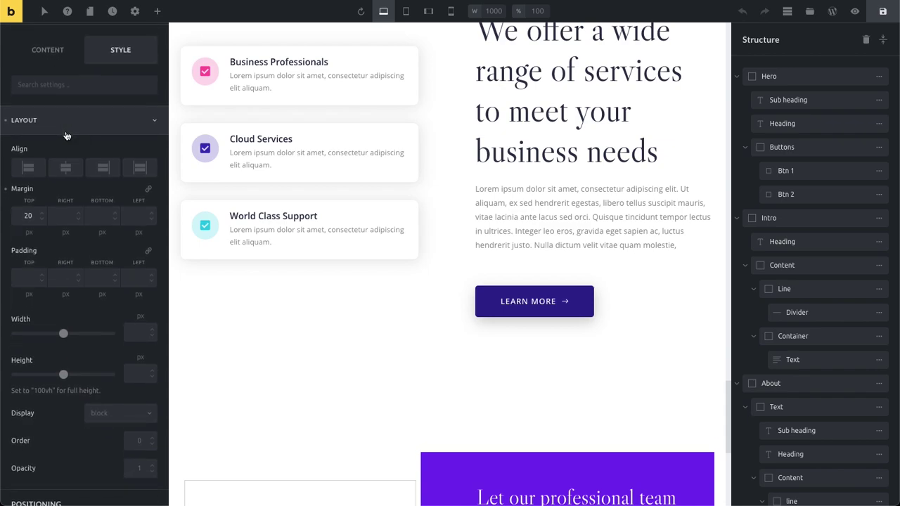
scroll(66, 135, "down", 1)
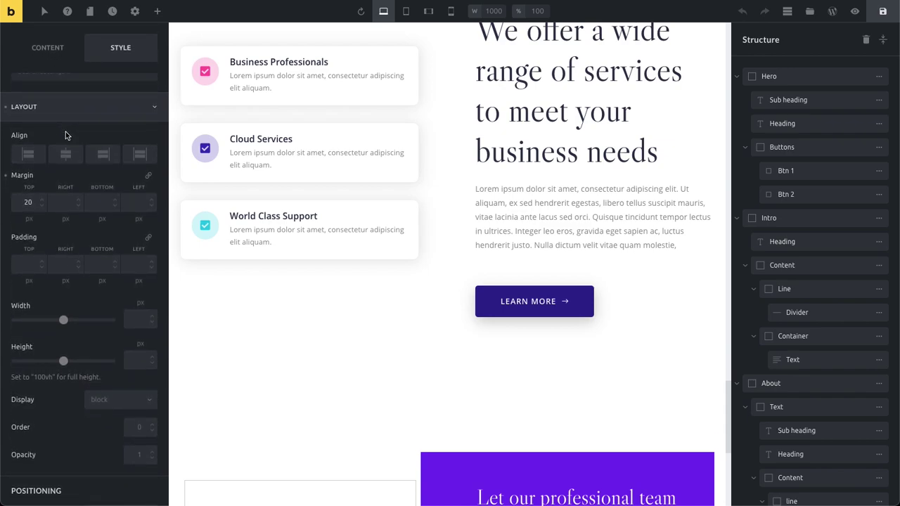
scroll(64, 135, "down", 5)
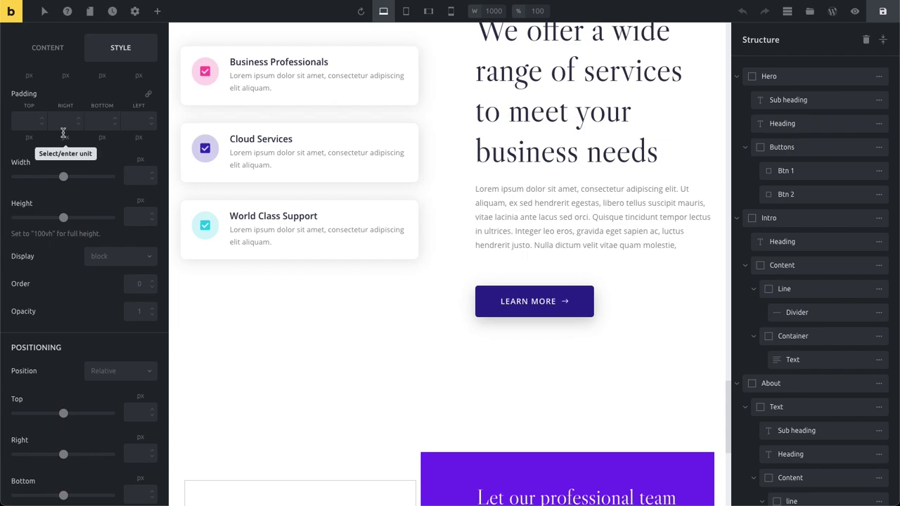
scroll(64, 134, "down", 3)
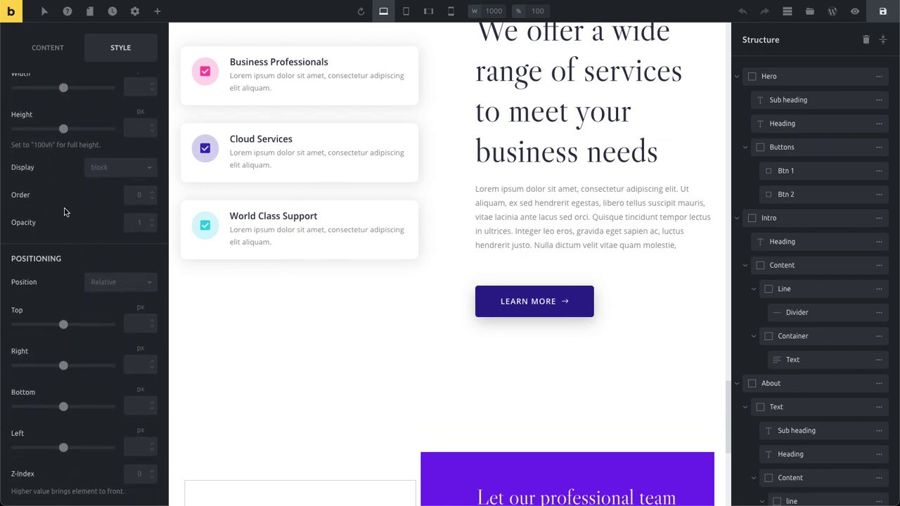
scroll(69, 218, "down", 9)
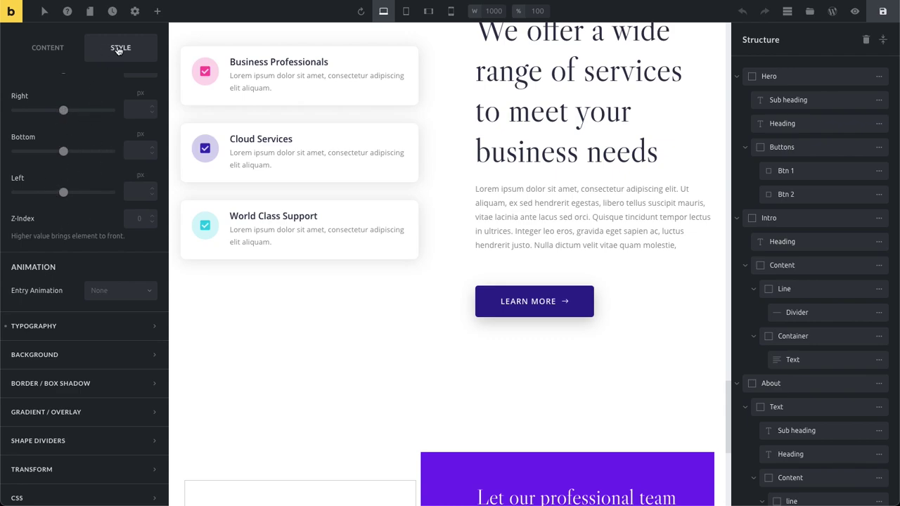
scroll(91, 130, "up", 10)
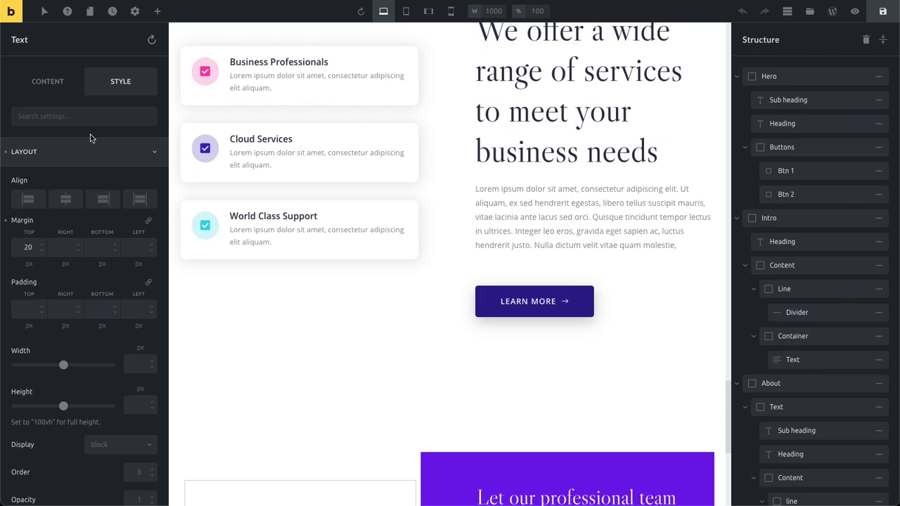
scroll(77, 211, "down", 10)
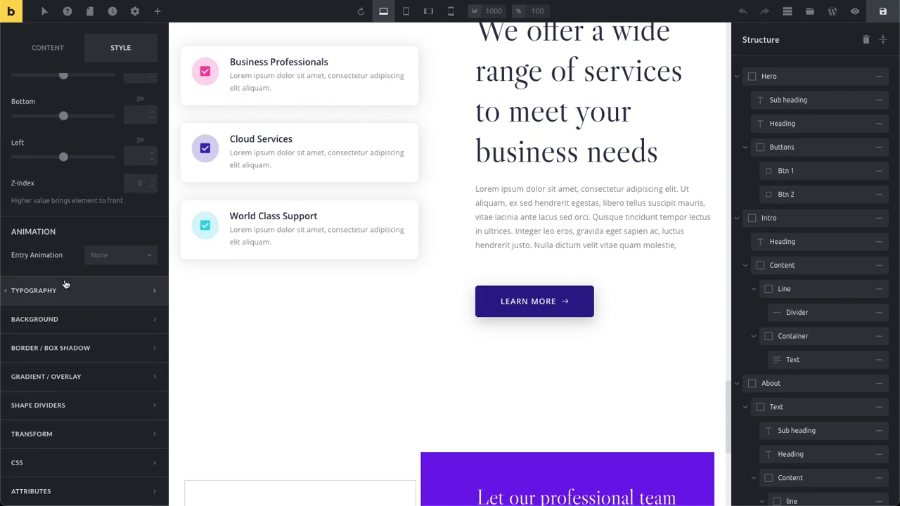
scroll(64, 284, "up", 10)
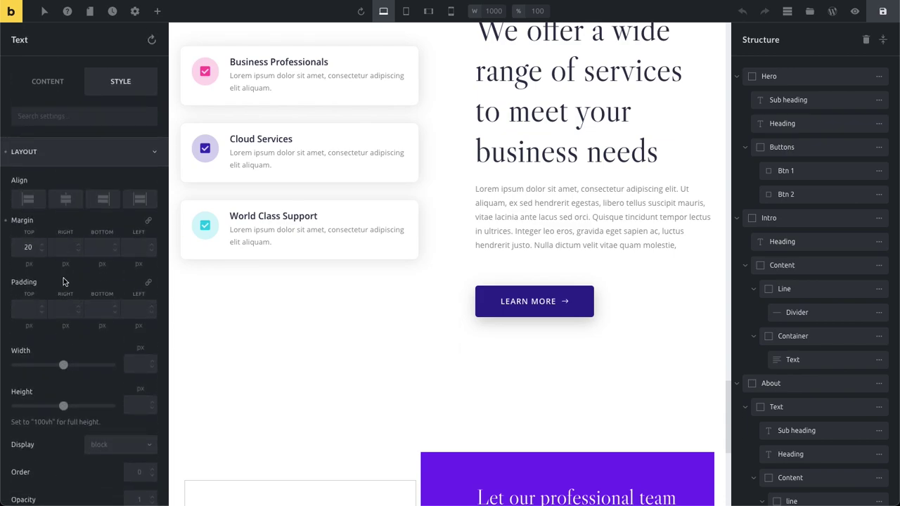
scroll(90, 152, "down", 4)
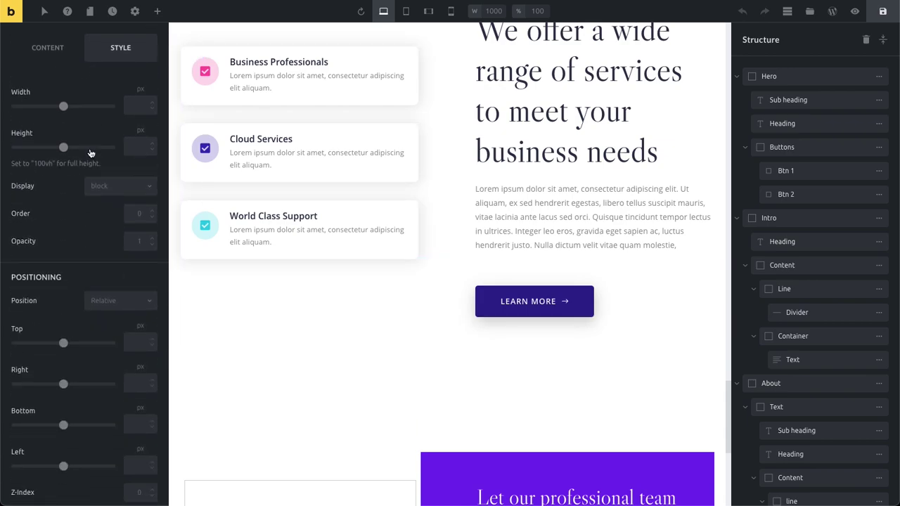
scroll(90, 153, "down", 5)
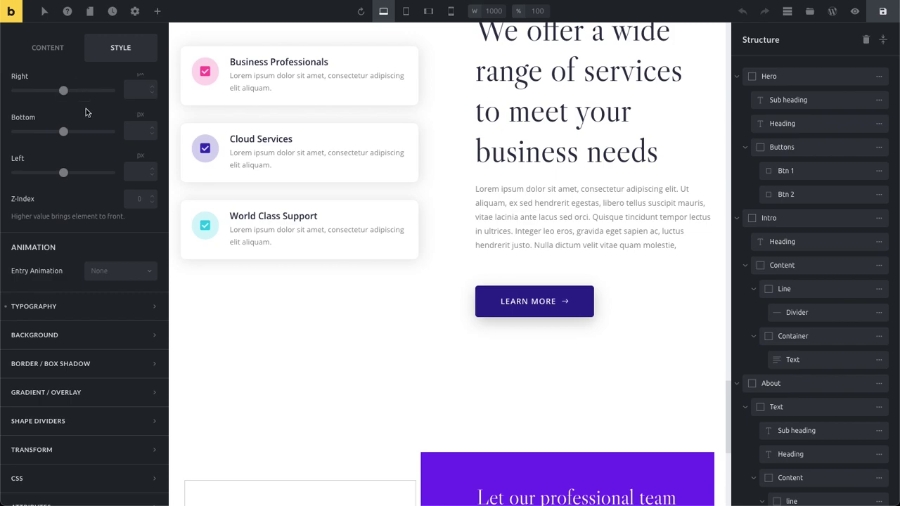
left_click(54, 48)
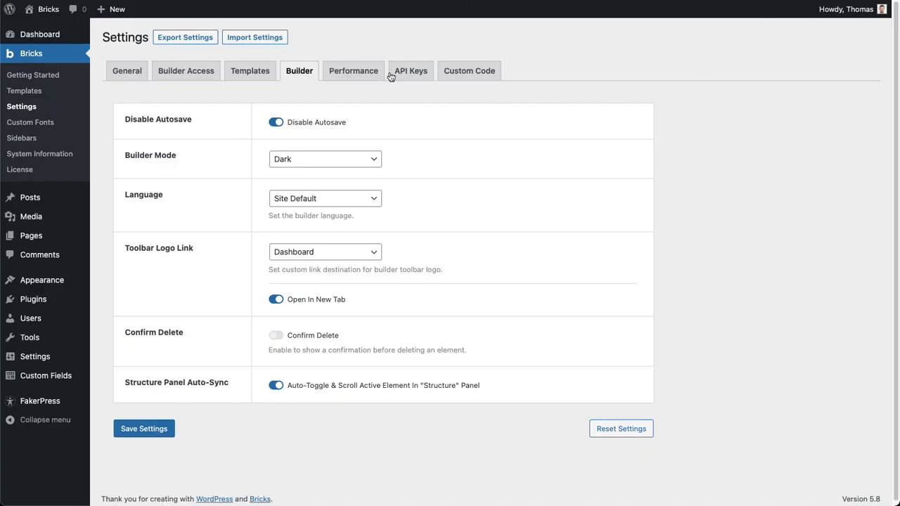
On the Performance tab, switch Webfont Loading Method from Webfont Loader (JS) to Stylesheets (default).
left_click(346, 70)
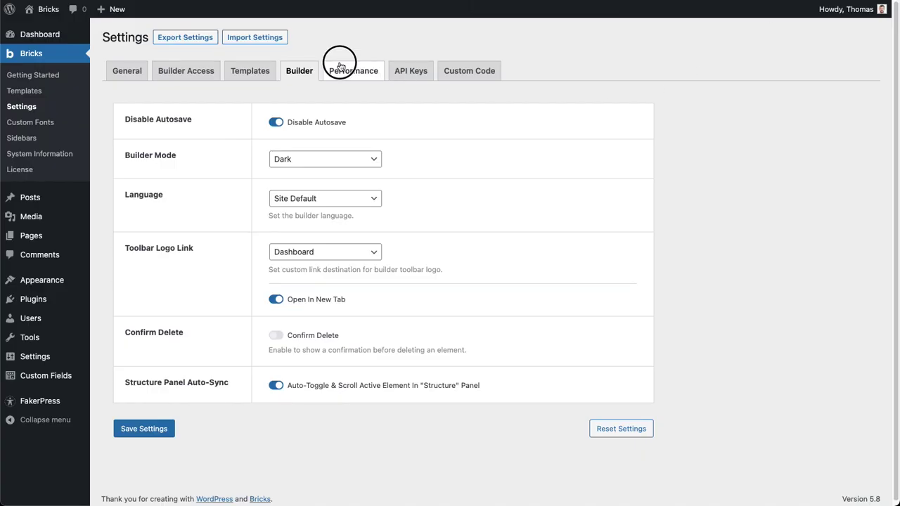
scroll(260, 348, "down", 3)
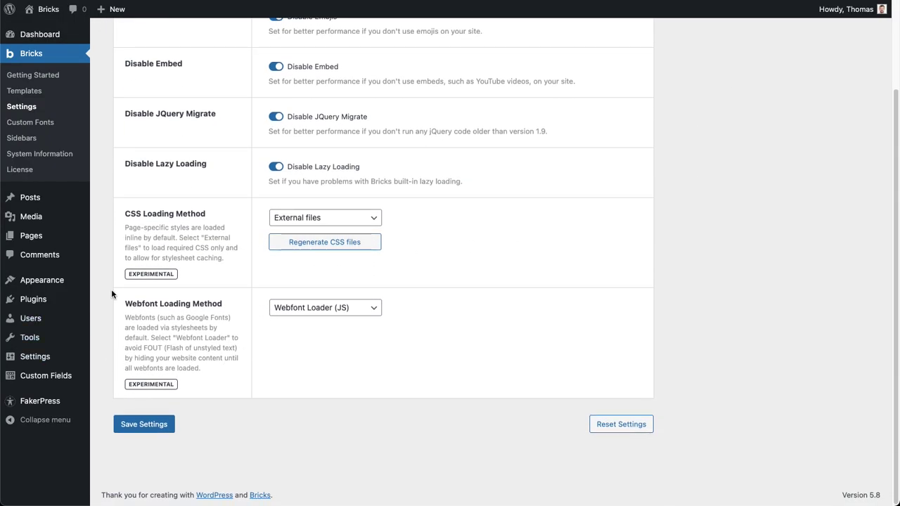
left_click_drag(125, 303, 221, 307)
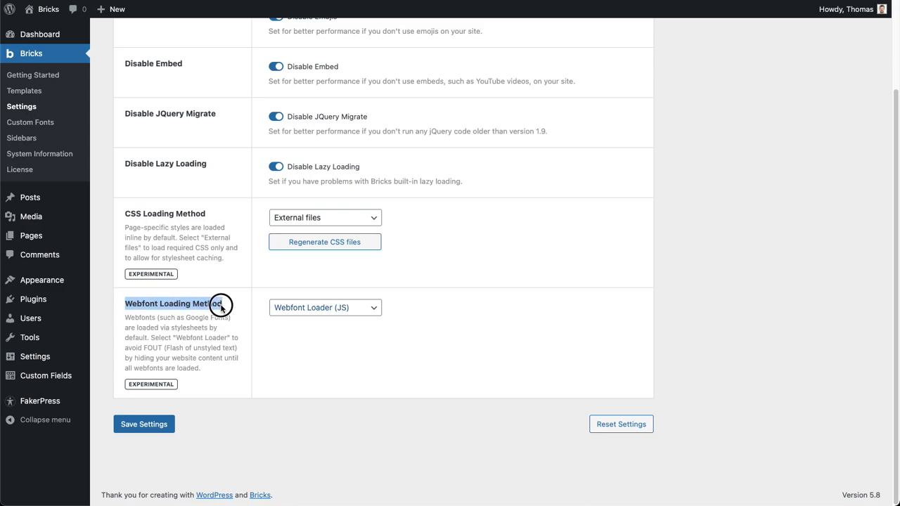
left_click(310, 309)
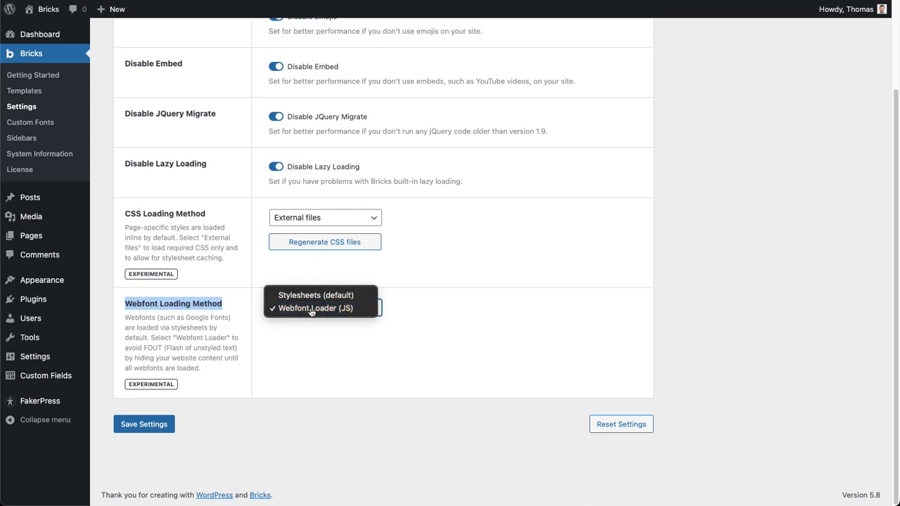
left_click(312, 309)
left_click(296, 307)
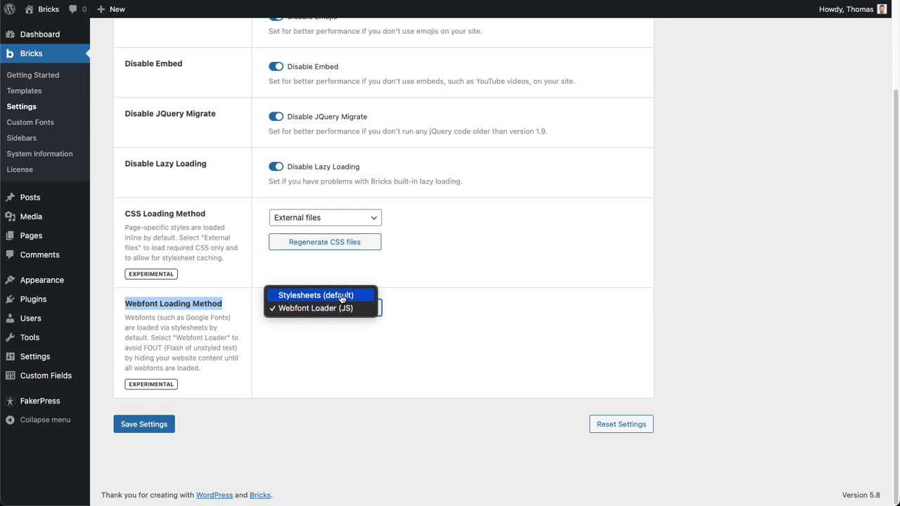
left_click(342, 296)
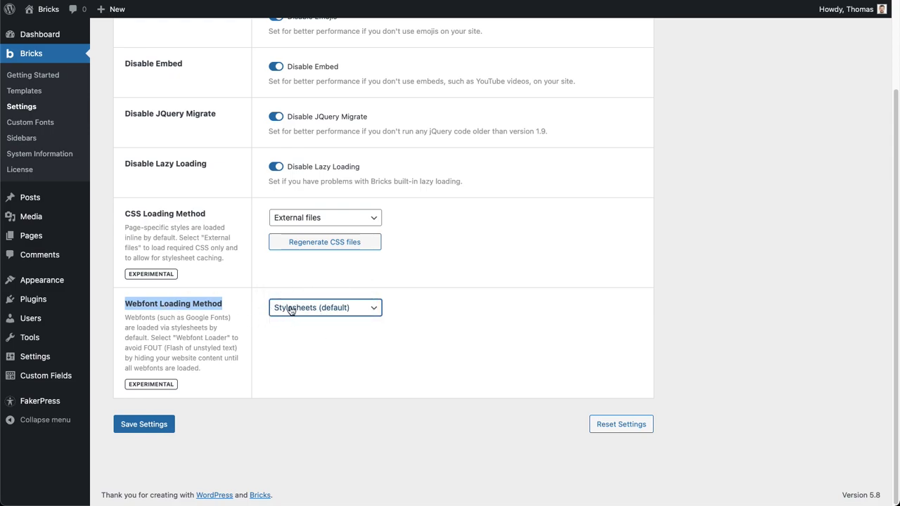
Save the changed Bricks performance settings.
left_click(143, 424)
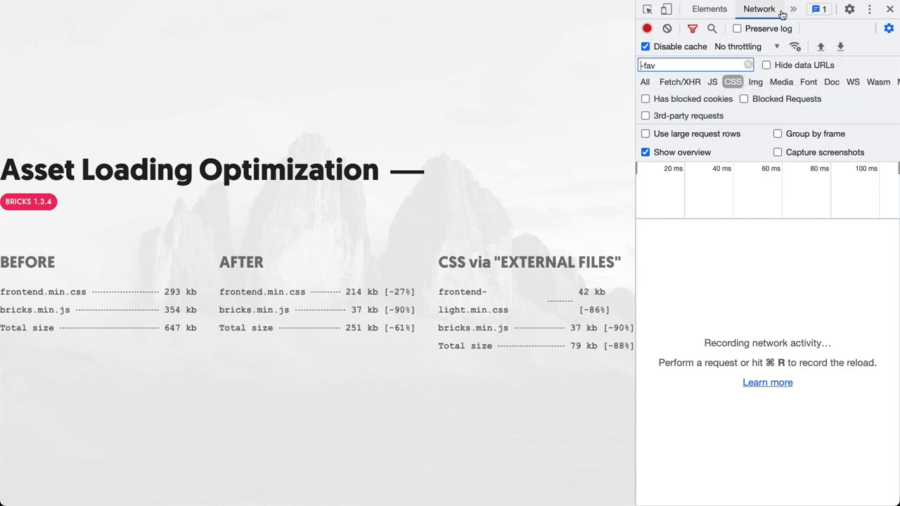
Throttle the network to Fast 3G and reload the page to record its requests.
left_click(738, 47)
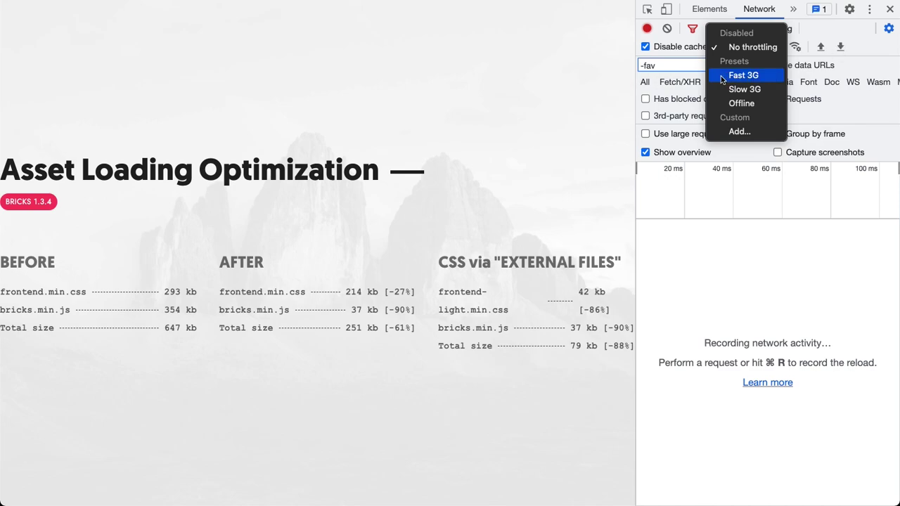
left_click(739, 76)
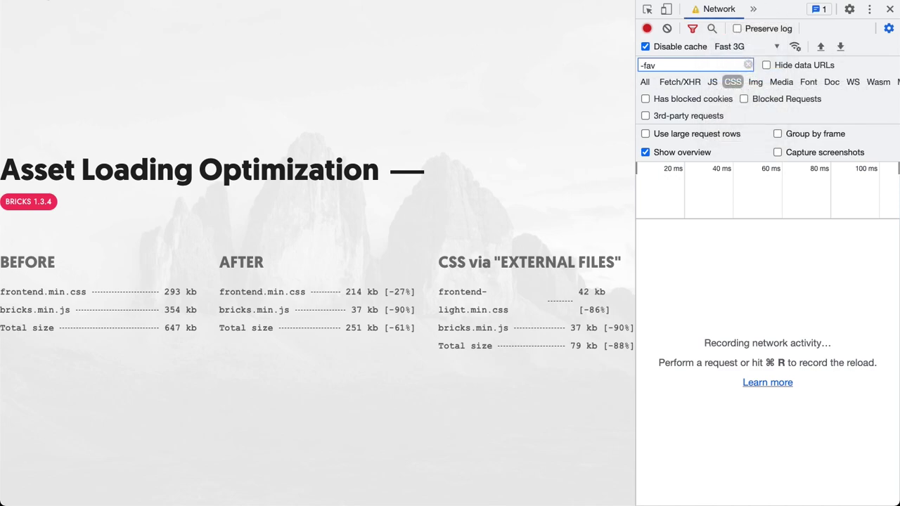
key("super+r")
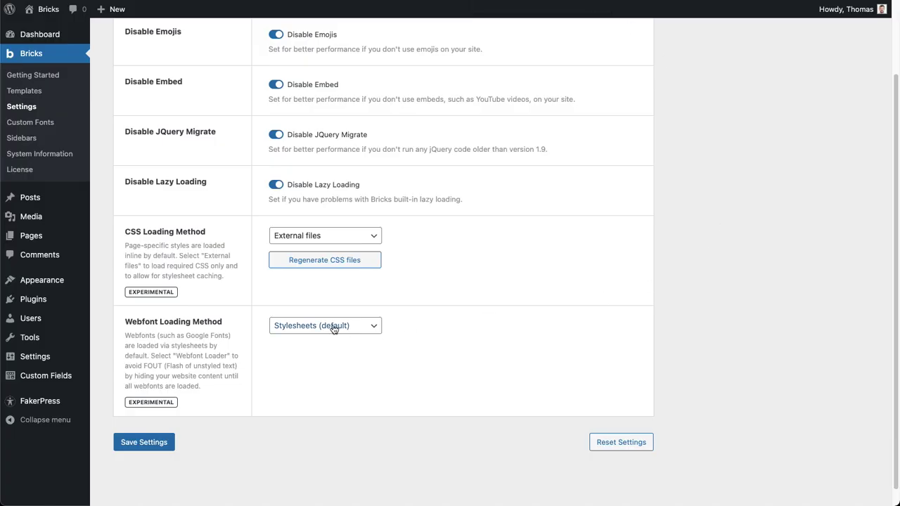
Set Webfont Loading Method to Webfont Loader (JS).
left_click(327, 326)
left_click(327, 339)
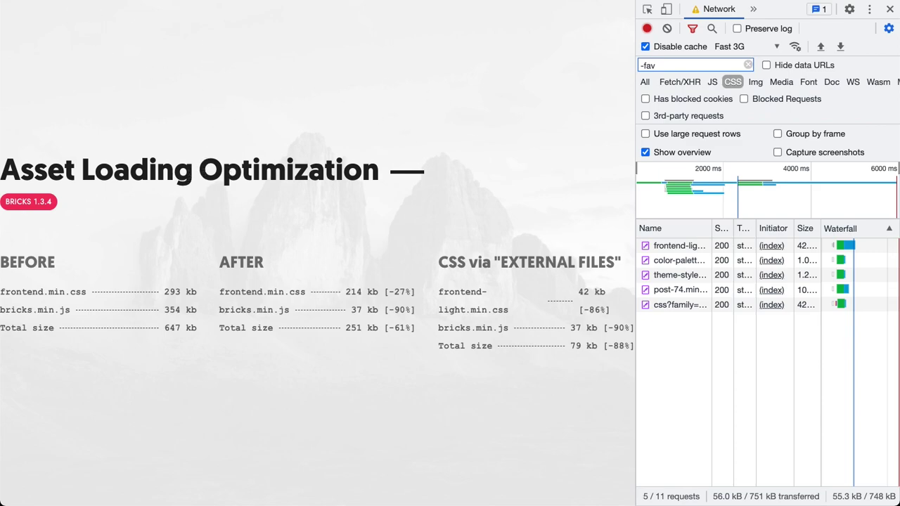
Reload the throttled page to watch fonts load later, selecting then clearing the heading text.
key("super+r")
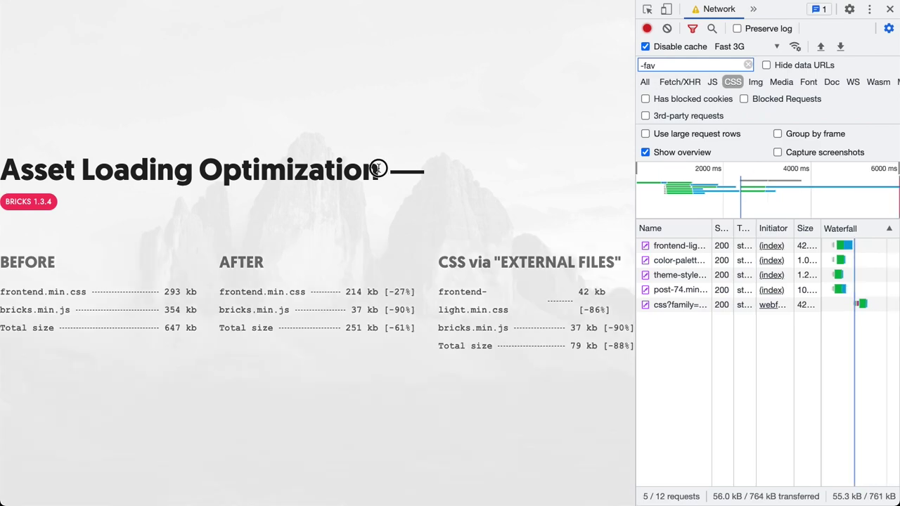
mouse_move(378, 168)
left_mouse_down()
mouse_move(5, 169)
mouse_move(375, 174)
left_mouse_up()
left_click(124, 111)
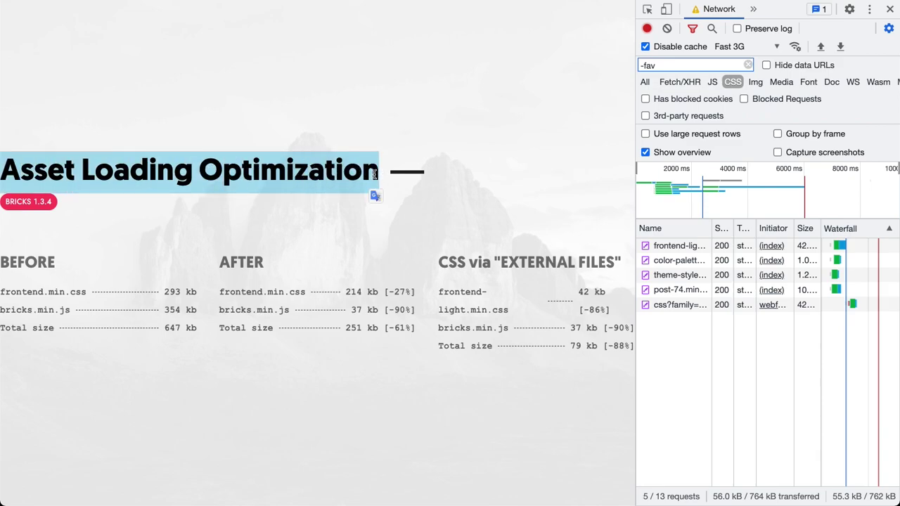
left_click(442, 138)
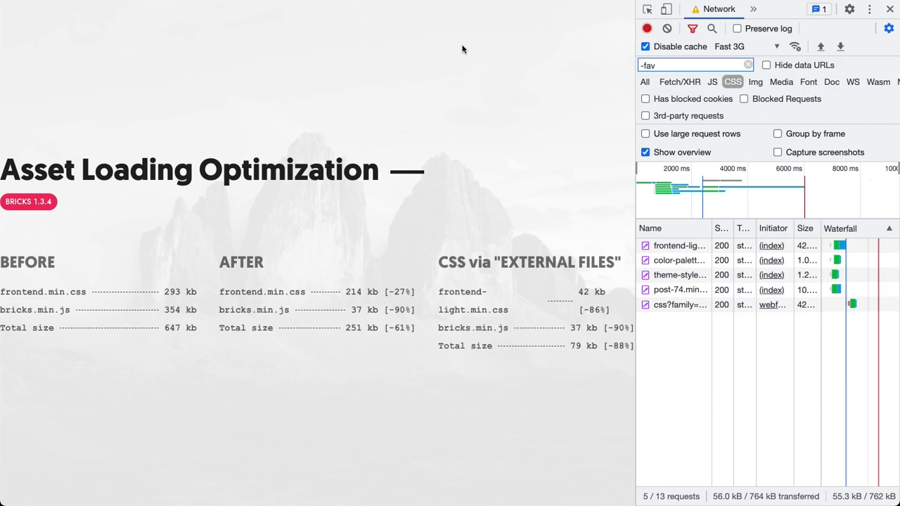
left_click(405, 31)
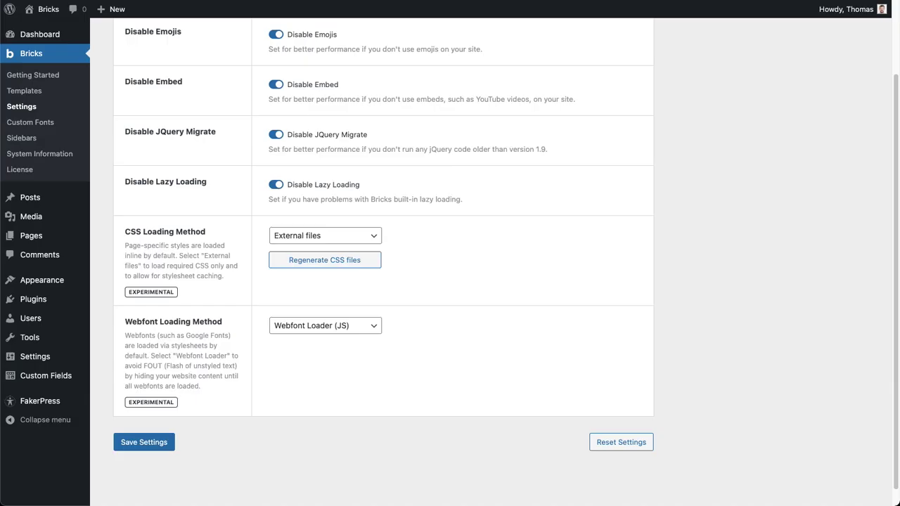
left_click(380, 328)
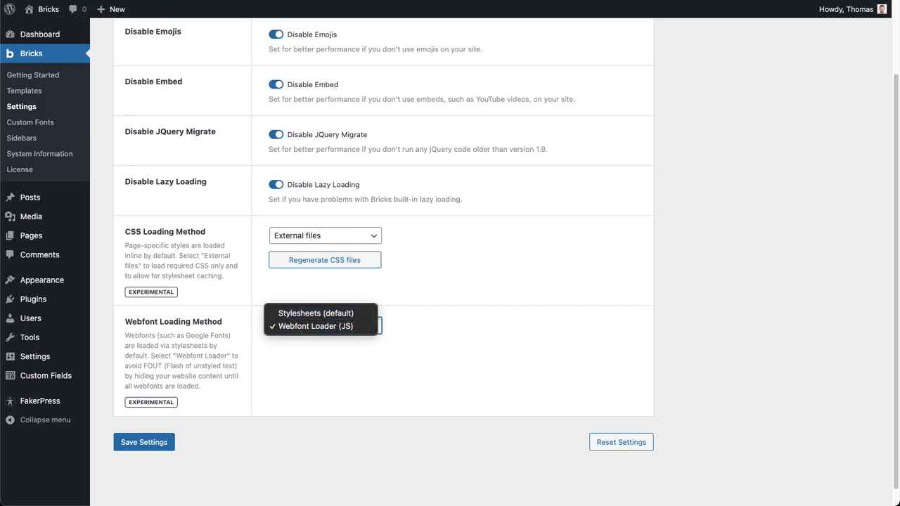
key("Escape")
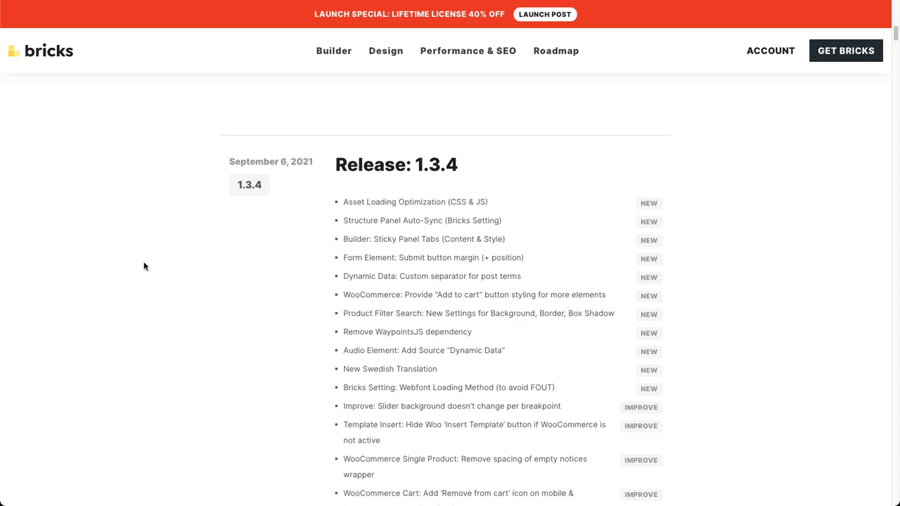
scroll(144, 266, "down", 2)
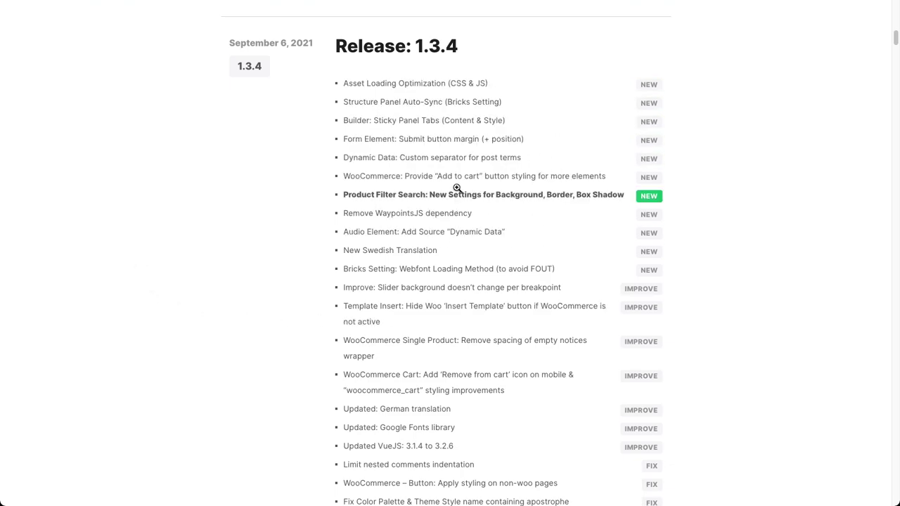
left_click(382, 177)
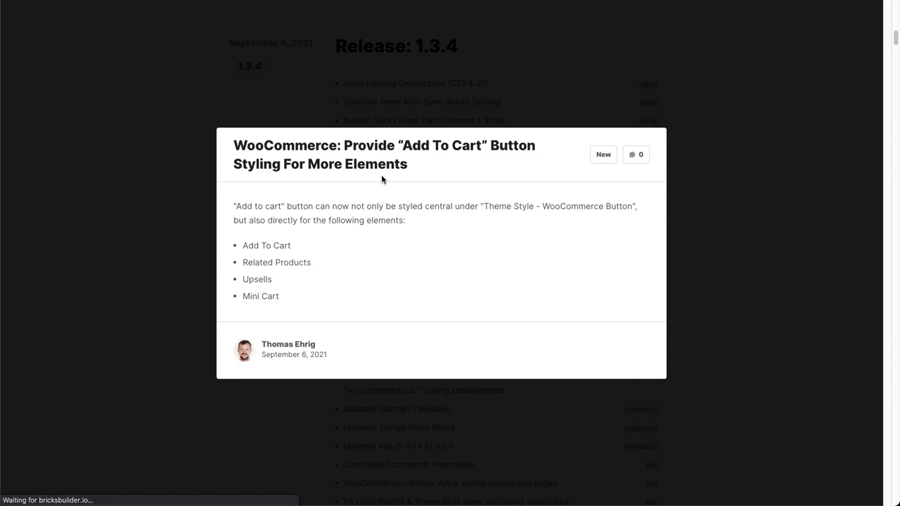
left_click_drag(234, 205, 306, 297)
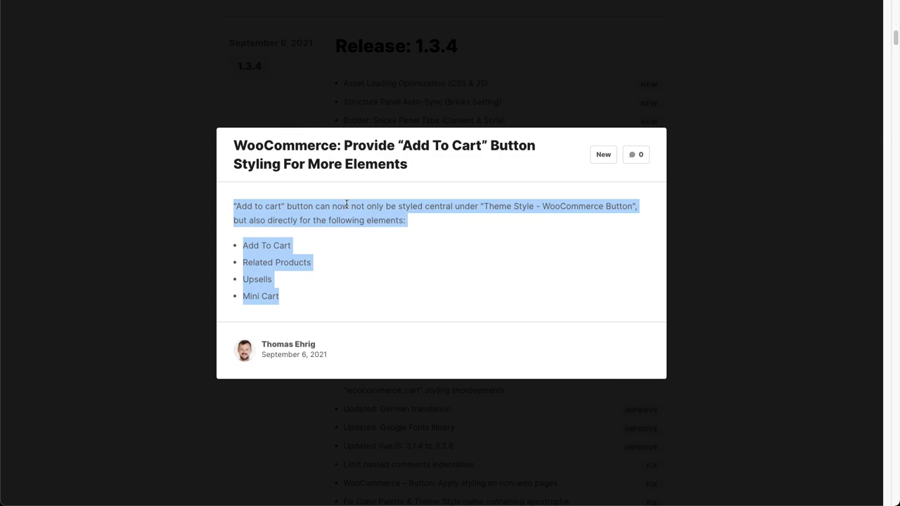
left_click(178, 150)
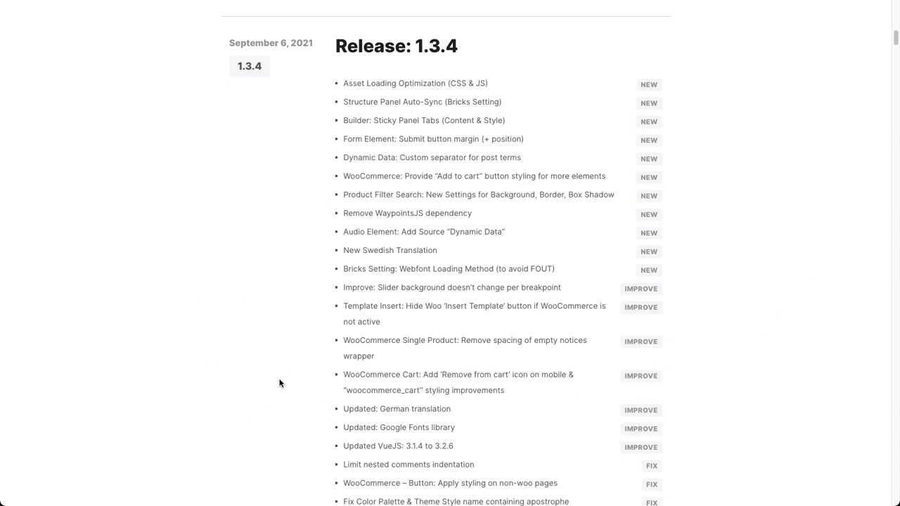
left_click(422, 251)
left_click_drag(429, 243, 360, 244)
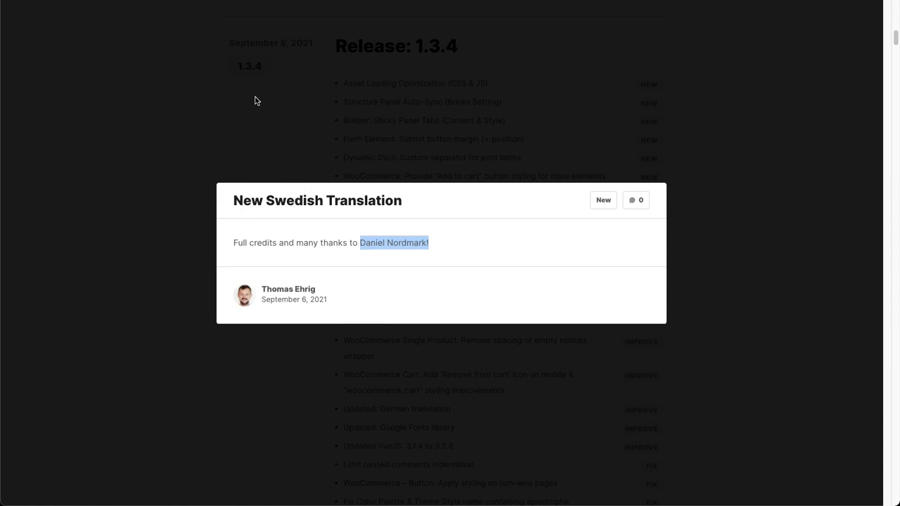
left_click(139, 198)
left_click(186, 290)
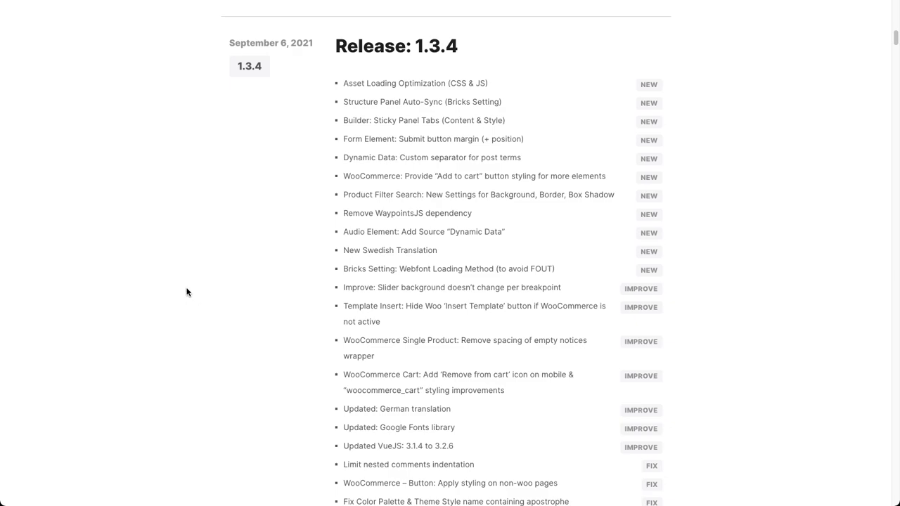
scroll(186, 290, "down", 3)
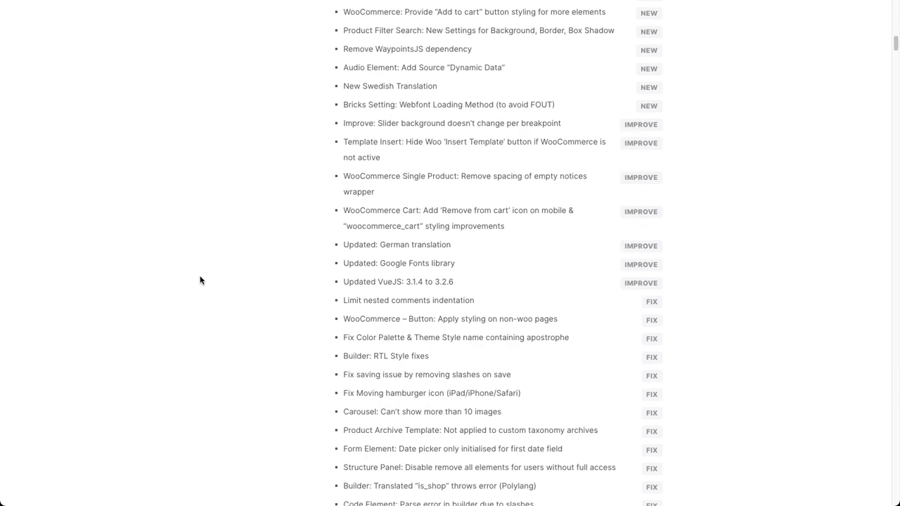
left_click(447, 283)
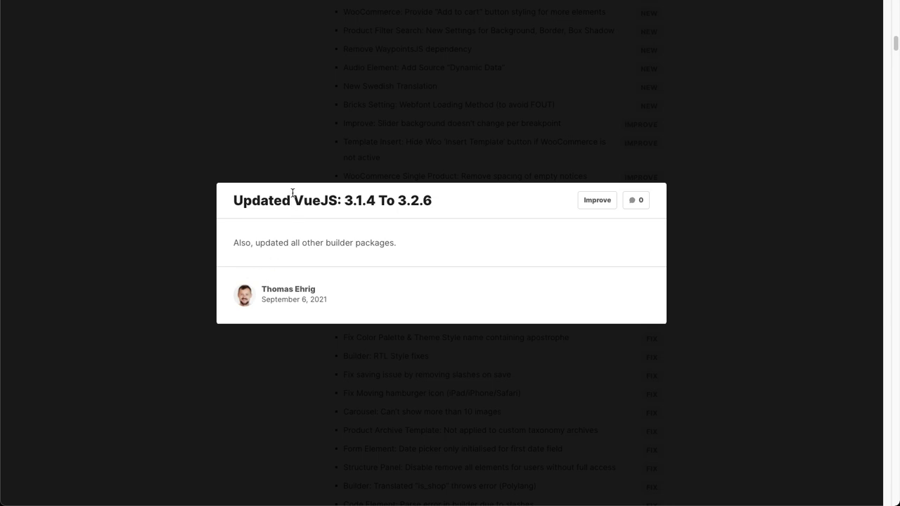
left_click_drag(379, 243, 307, 240)
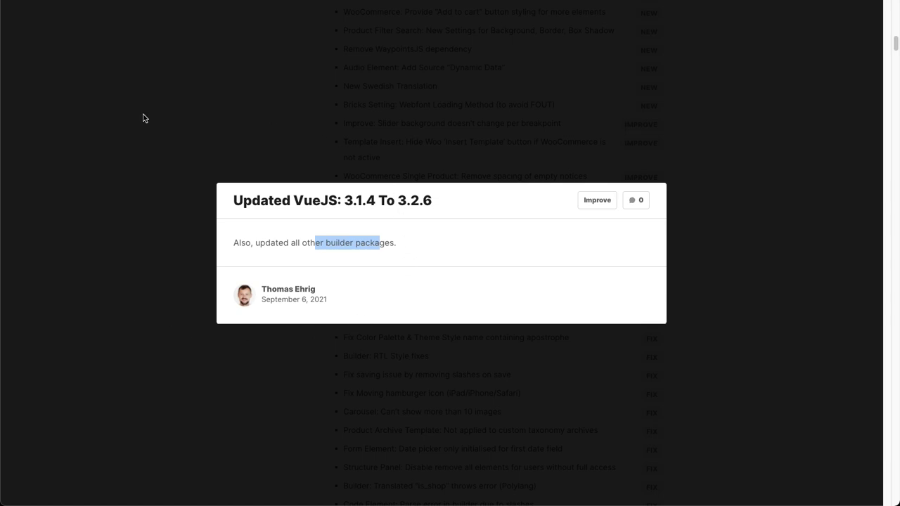
left_click(247, 139)
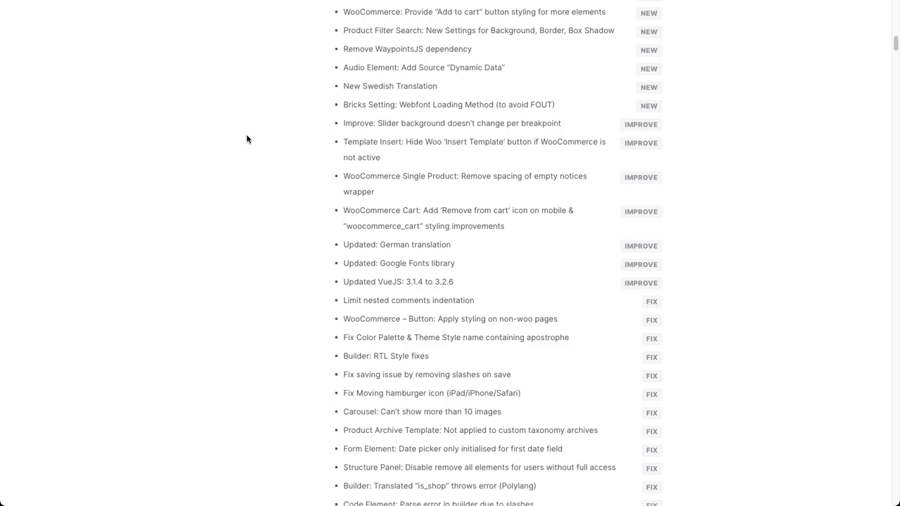
scroll(246, 138, "up", 5)
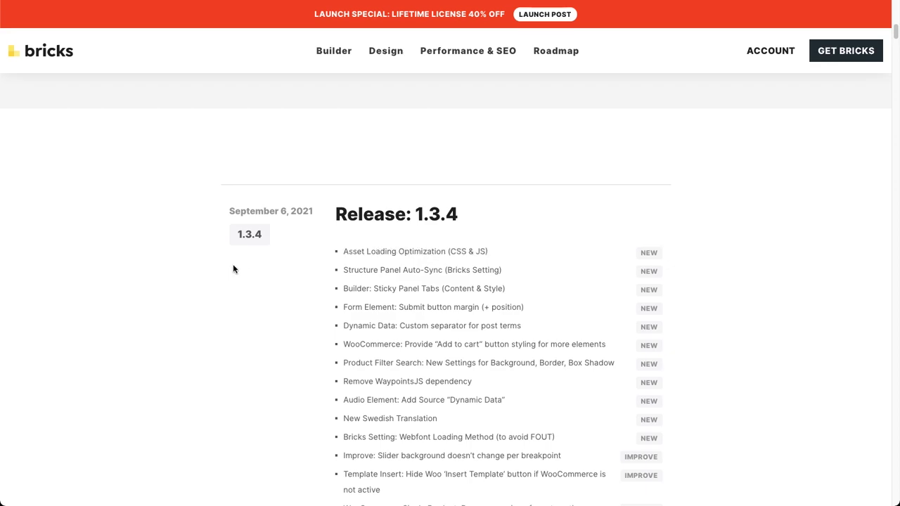
scroll(201, 341, "down", 1)
scroll(201, 342, "down", 1)
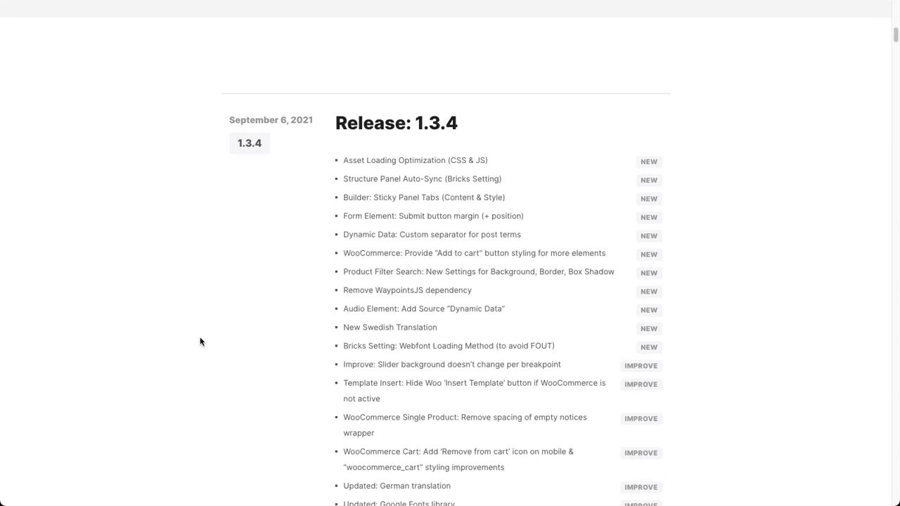
scroll(200, 341, "down", 2)
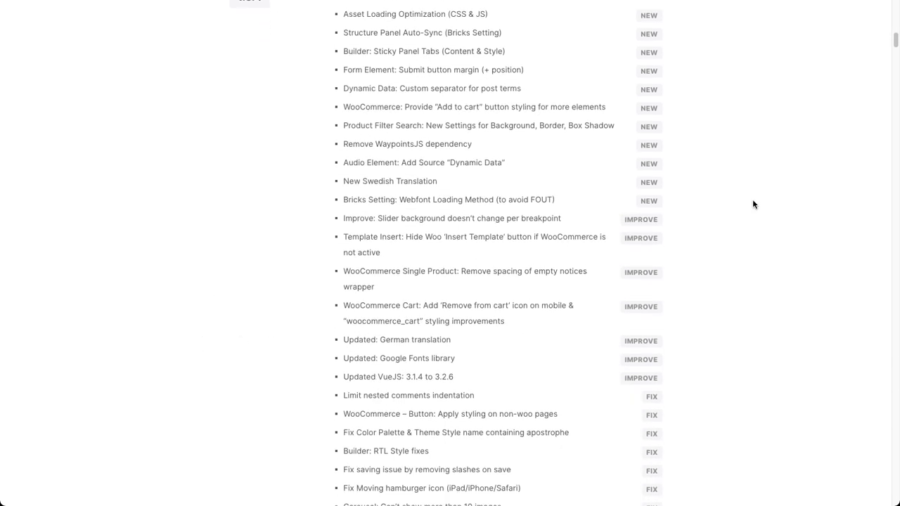